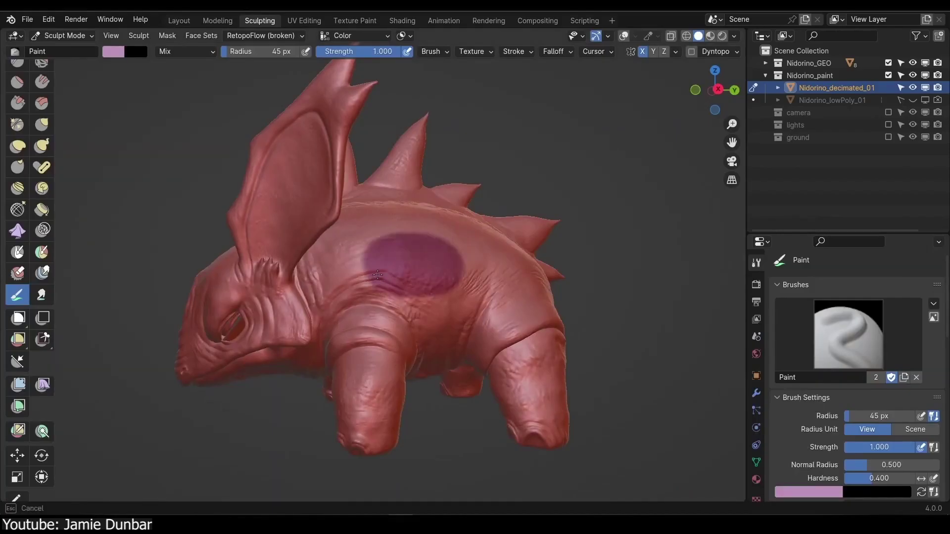
# Orbit around the creature, cup, legs and tail, then move a UV island vertically and shrink it
pyautogui.moveTo(377, 276); pyautogui.dragTo(470, 278, button='middle')
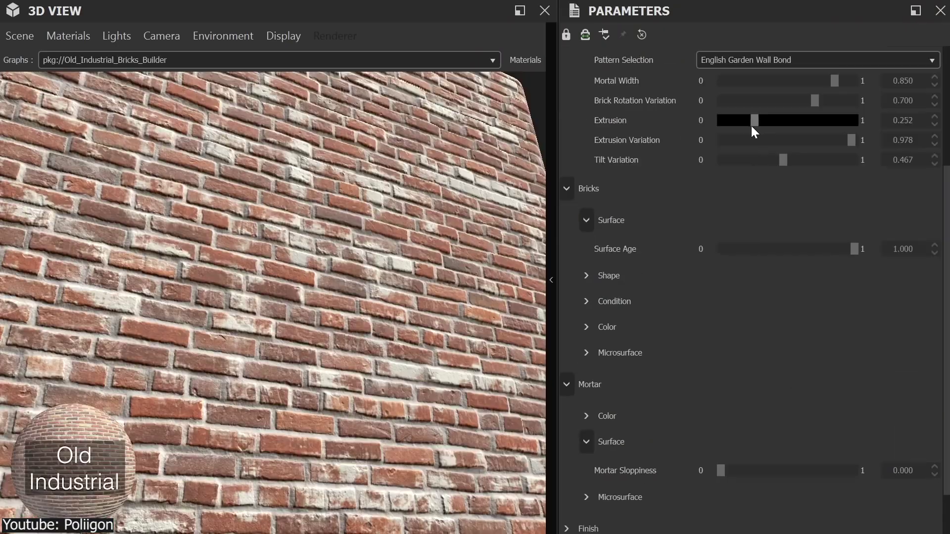
pyautogui.moveTo(751, 126); pyautogui.dragTo(723, 127)
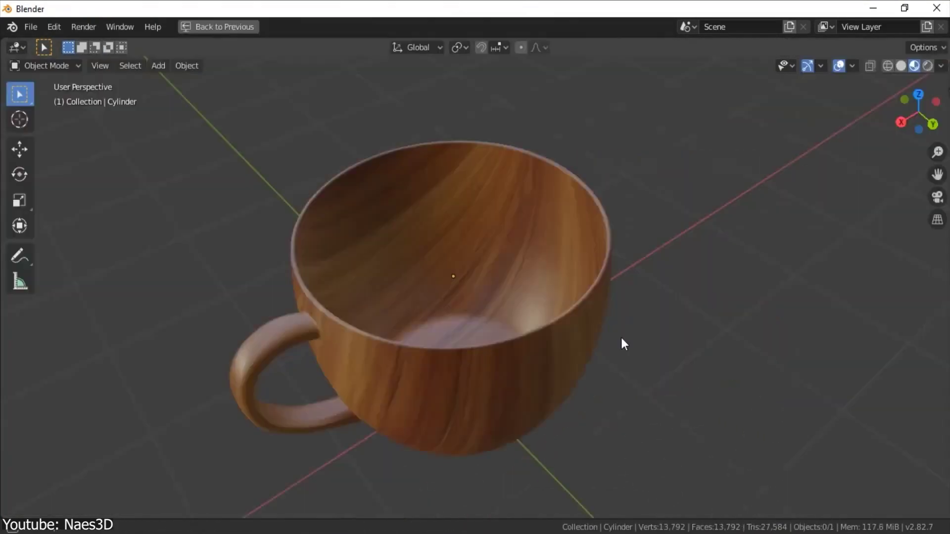
pyautogui.moveTo(622, 338)
pyautogui.mouseDown(button='middle')
pyautogui.moveTo(566, 286)
pyautogui.moveTo(533, 274)
pyautogui.moveTo(461, 261)
pyautogui.moveTo(343, 269)
pyautogui.mouseUp(button='middle')
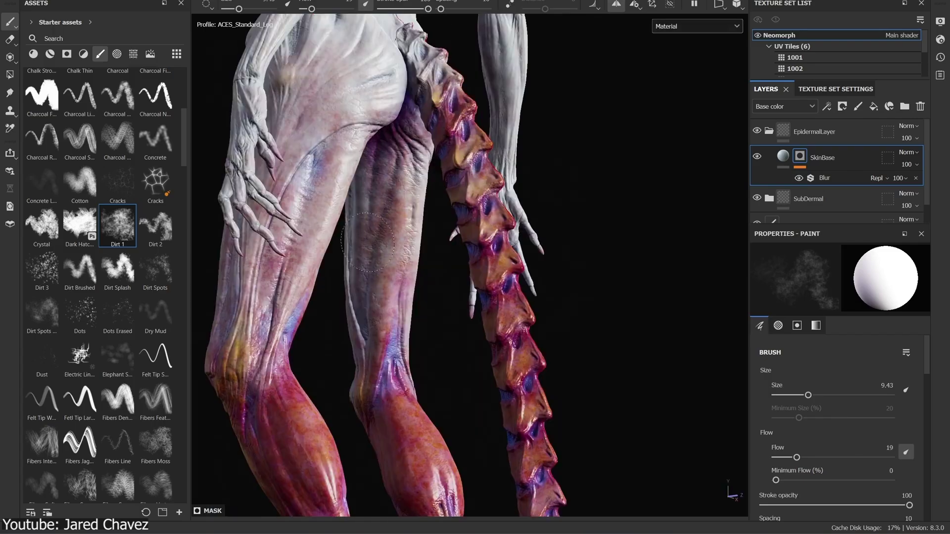
pyautogui.keyDown('alt'); pyautogui.moveTo(388, 397); pyautogui.dragTo(437, 274); pyautogui.keyUp('alt')
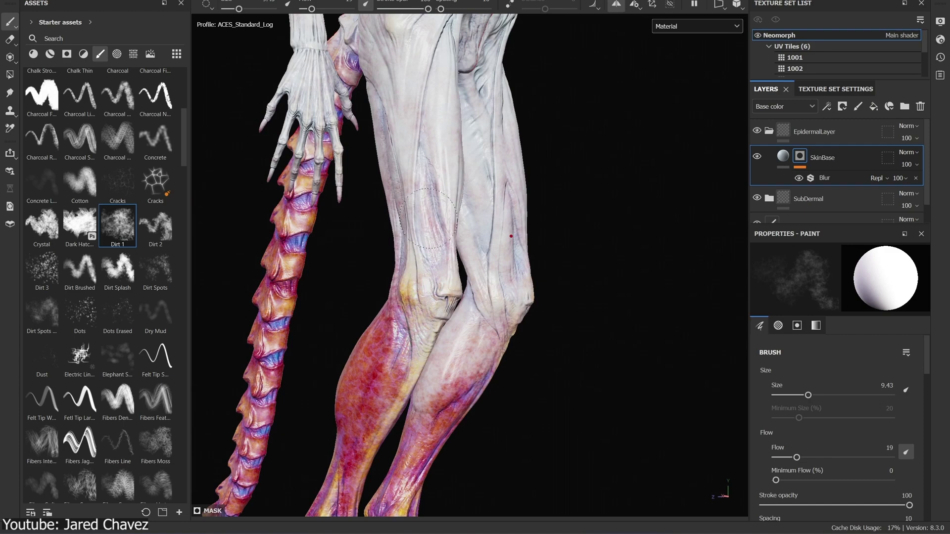
pyautogui.scroll(-3, 428, 218)
pyautogui.keyDown('alt'); pyautogui.moveTo(431, 214); pyautogui.dragTo(515, 250); pyautogui.keyUp('alt')
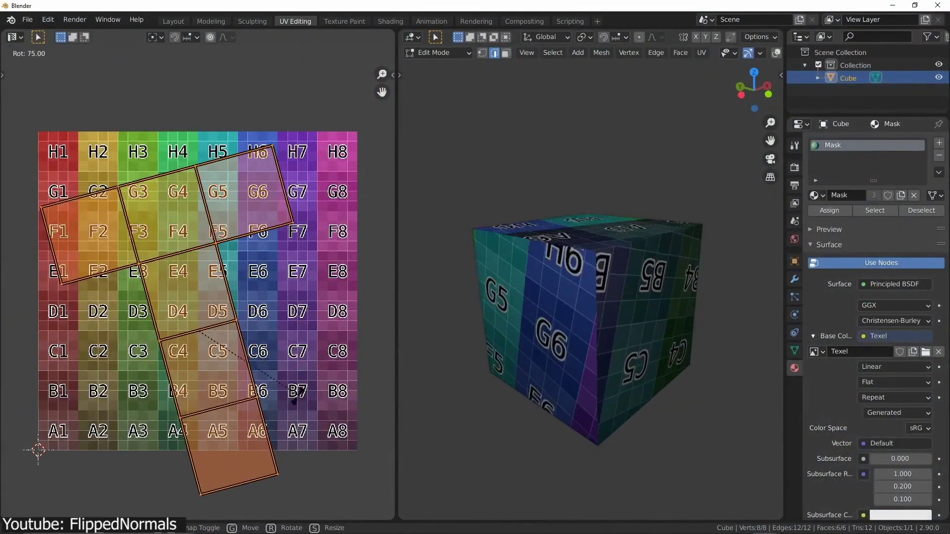
pyautogui.press('y')
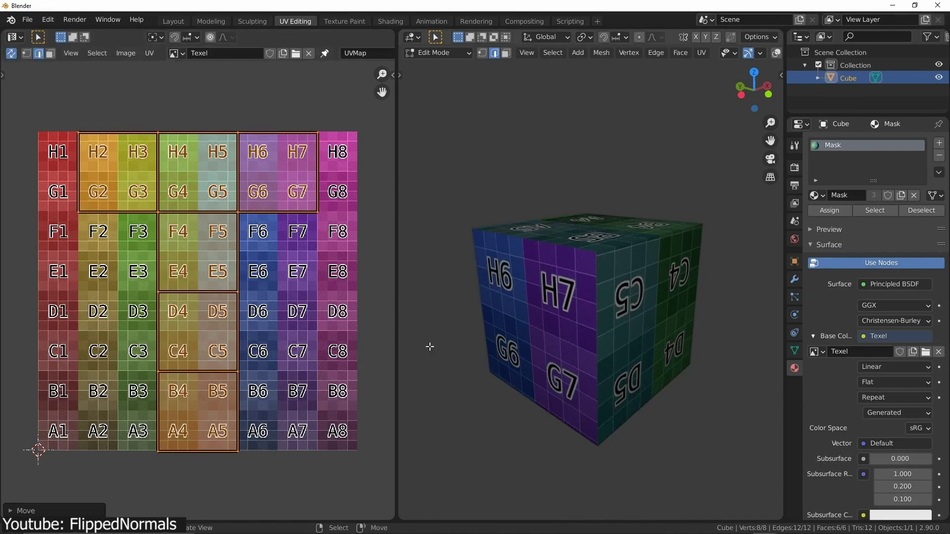
pyautogui.press('s')
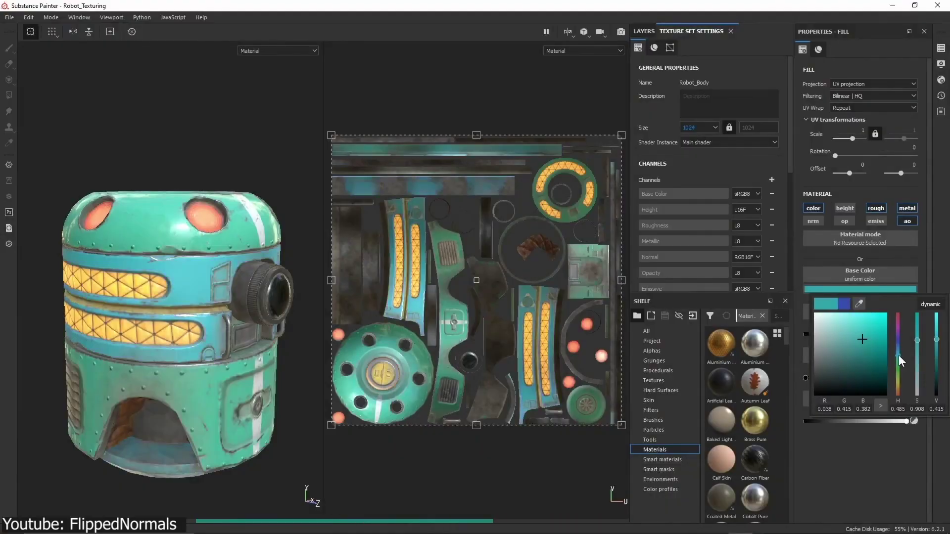
# Close the colour picker to show the layer stack and zoom out over the whole robot
pyautogui.click(644, 31)
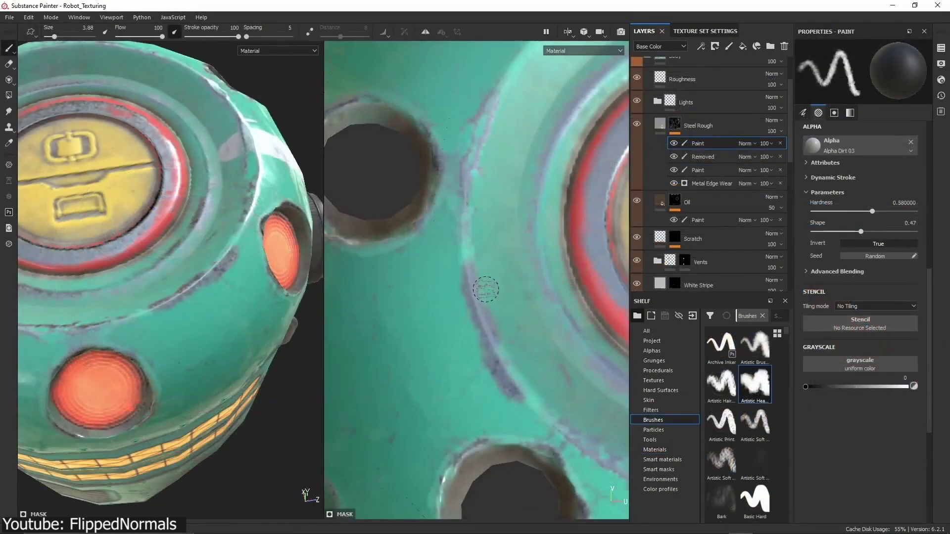
pyautogui.scroll(-5, 219, 296)
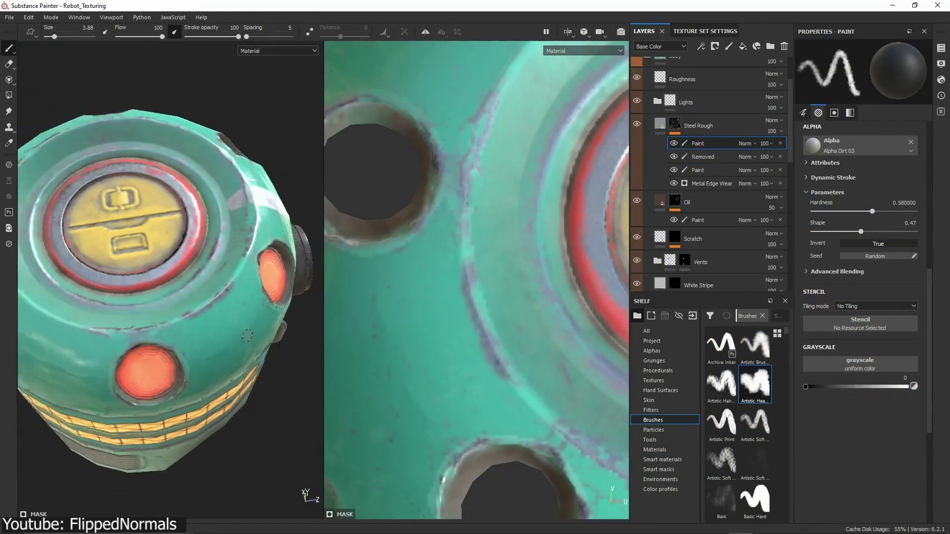
pyautogui.keyDown('alt'); pyautogui.moveTo(208, 277); pyautogui.dragTo(218, 296); pyautogui.keyUp('alt')
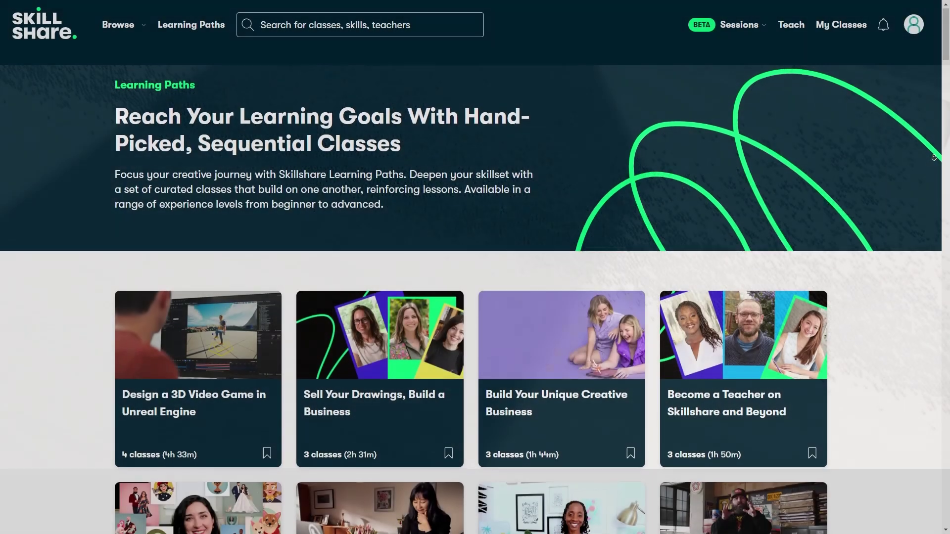
# Scroll down through the Learning Paths page, then back up a little
pyautogui.scroll(-2, 935, 173)
pyautogui.scroll(-7, 934, 172)
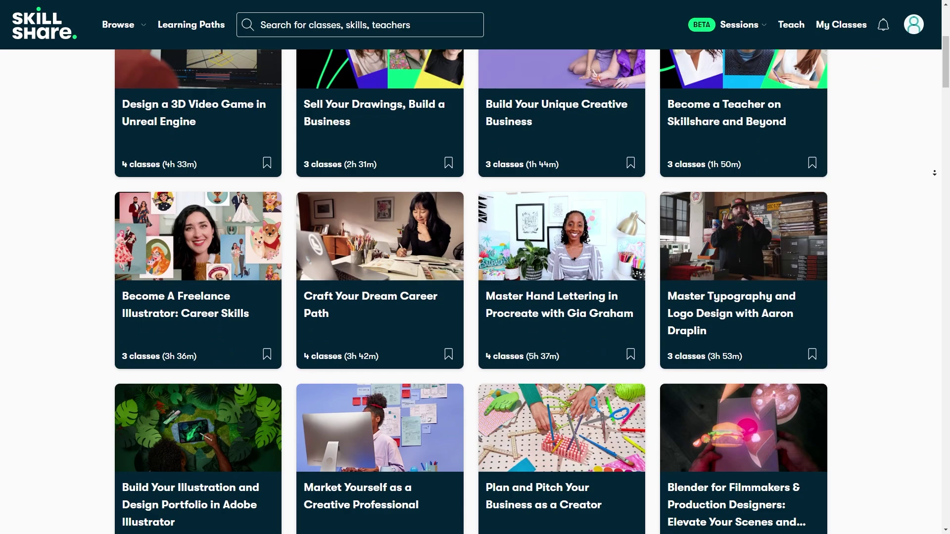
pyautogui.scroll(-1, 934, 173)
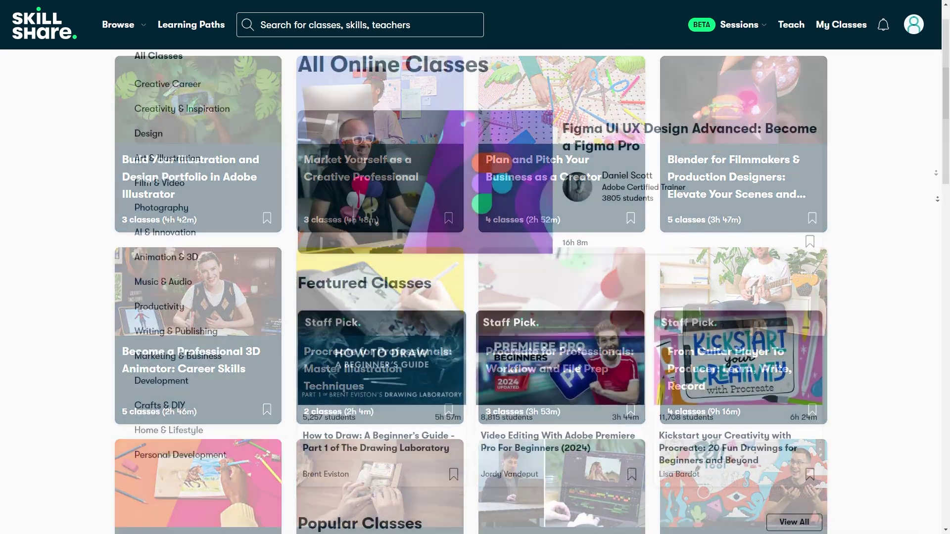
pyautogui.scroll(-3, 937, 199)
pyautogui.scroll(-5, 937, 199)
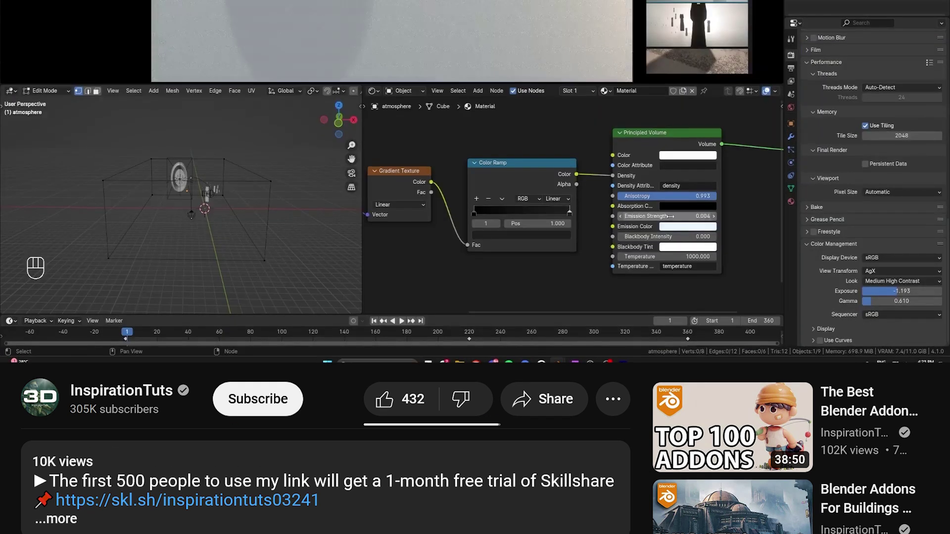
pyautogui.scroll(4, 300, 378)
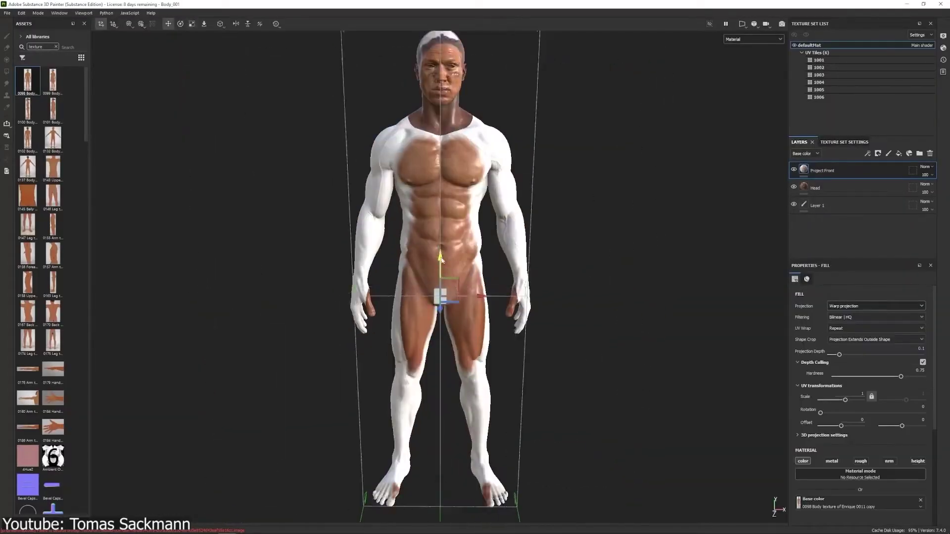
# Frame the male figure's whole body from the front and open the viewport grid settings
pyautogui.keyDown('alt'); pyautogui.moveTo(441, 258); pyautogui.dragTo(432, 287); pyautogui.keyUp('alt')
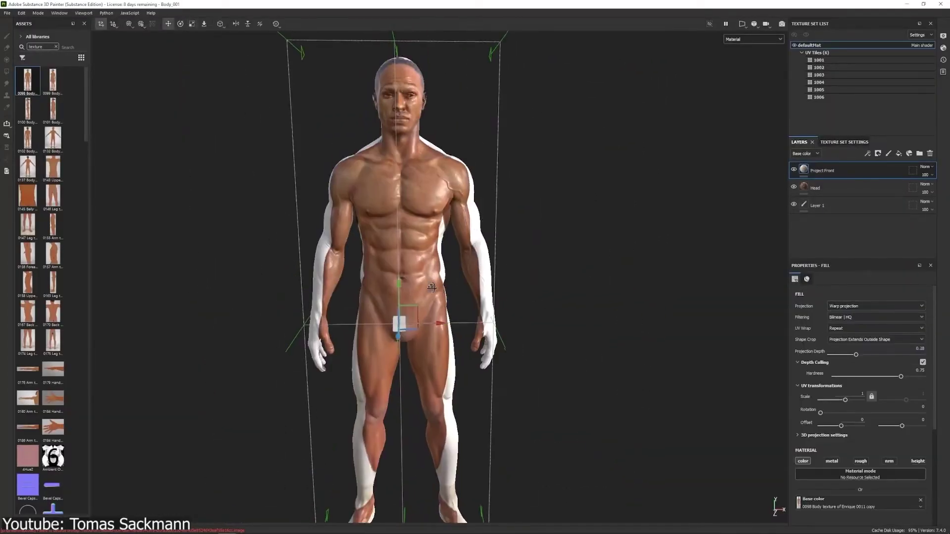
pyautogui.keyDown('alt'); pyautogui.moveTo(435, 333); pyautogui.dragTo(447, 254); pyautogui.keyUp('alt')
pyautogui.click(141, 24)
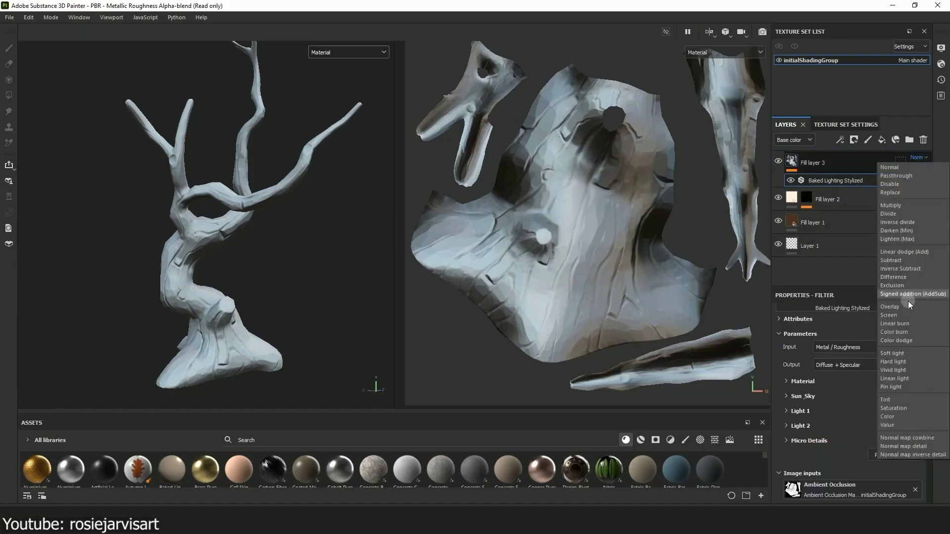
# Set the tree filter's blending to Signed addition and edges intensity to 0.22
pyautogui.click(908, 301)
pyautogui.moveTo(795, 403); pyautogui.dragTo(822, 404)
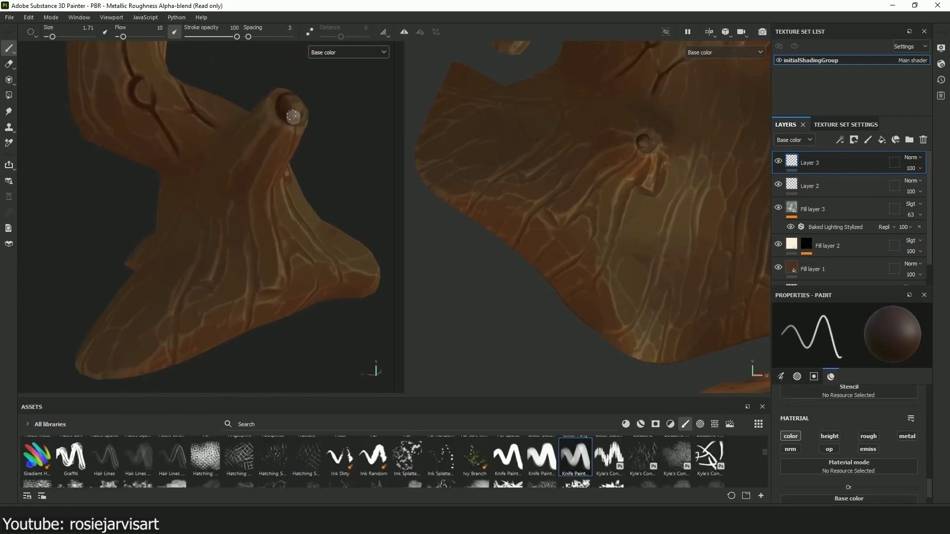
pyautogui.moveTo(280, 265)
pyautogui.keyDown('alt'); pyautogui.mouseDown()
pyautogui.moveTo(205, 144)
pyautogui.moveTo(134, 286)
pyautogui.moveTo(187, 340)
pyautogui.moveTo(251, 271)
pyautogui.moveTo(195, 280)
pyautogui.mouseUp(); pyautogui.keyUp('alt')
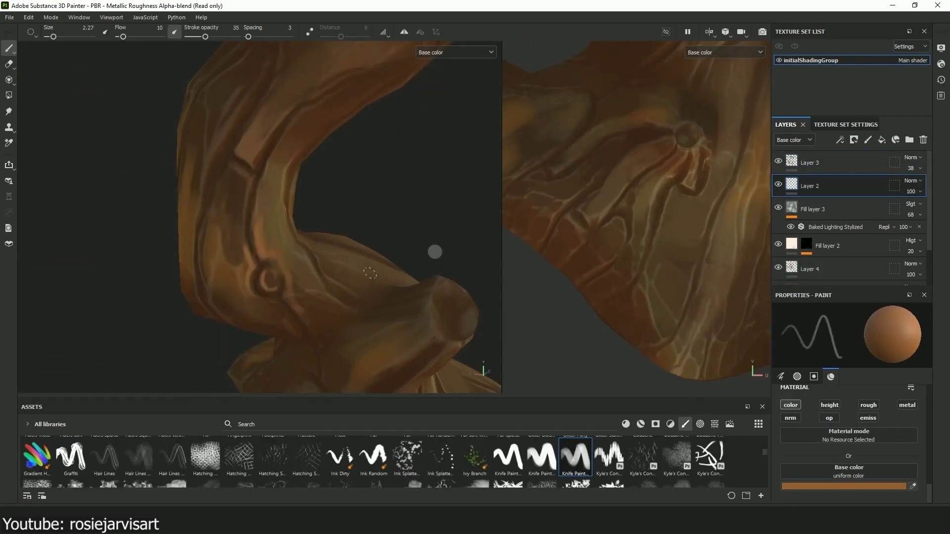
pyautogui.moveTo(435, 250)
pyautogui.keyDown('alt'); pyautogui.mouseDown()
pyautogui.moveTo(212, 240)
pyautogui.moveTo(237, 258)
pyautogui.mouseUp(); pyautogui.keyUp('alt')
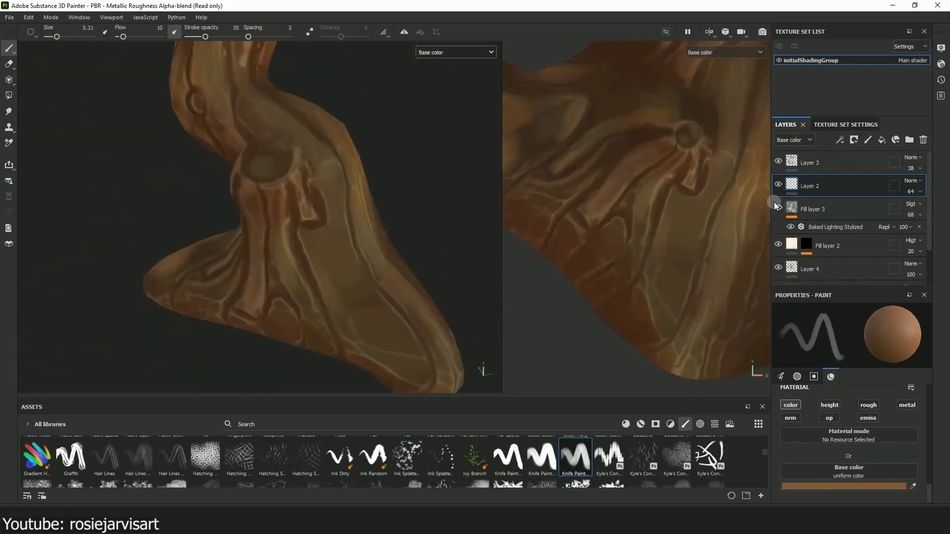
# Switch to polygon fill mode and select the axe's Base layer
pyautogui.moveTo(223, 247)
pyautogui.keyDown('alt'); pyautogui.mouseDown()
pyautogui.moveTo(365, 272)
pyautogui.moveTo(486, 166)
pyautogui.mouseUp(); pyautogui.keyUp('alt')
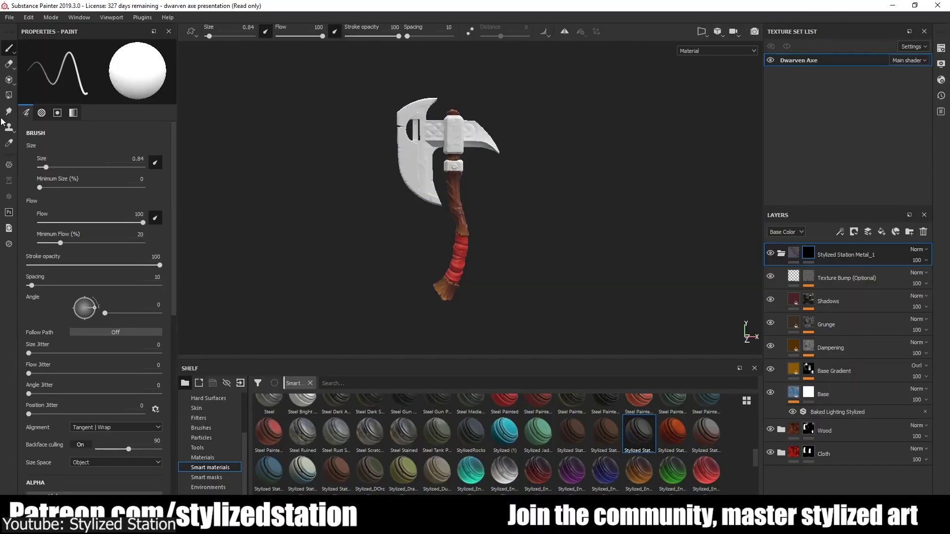
pyautogui.press('4')
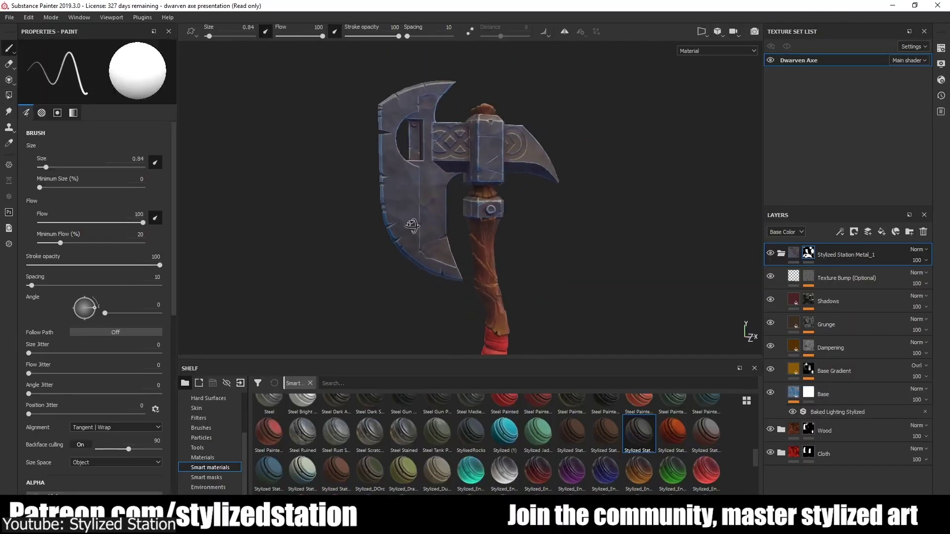
pyautogui.click(823, 395)
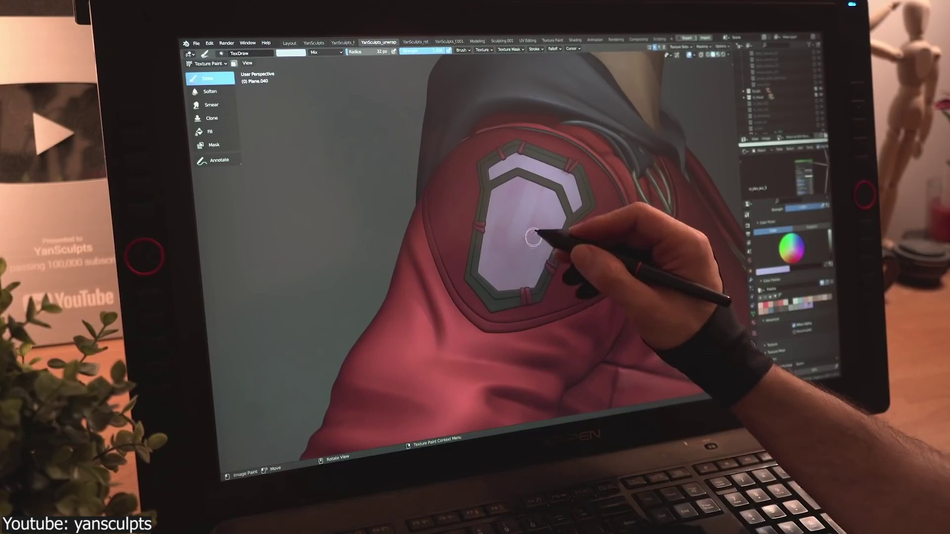
# Paint a purple emblem on the sleeve's shoulder patch, sampling colours from the patch
pyautogui.moveTo(538, 183)
pyautogui.mouseDown()
pyautogui.moveTo(501, 274)
pyautogui.moveTo(525, 232)
pyautogui.moveTo(485, 245)
pyautogui.moveTo(497, 253)
pyautogui.moveTo(511, 161)
pyautogui.moveTo(524, 188)
pyautogui.moveTo(558, 179)
pyautogui.moveTo(499, 193)
pyautogui.moveTo(495, 169)
pyautogui.moveTo(523, 217)
pyautogui.mouseUp()
pyautogui.press('s')
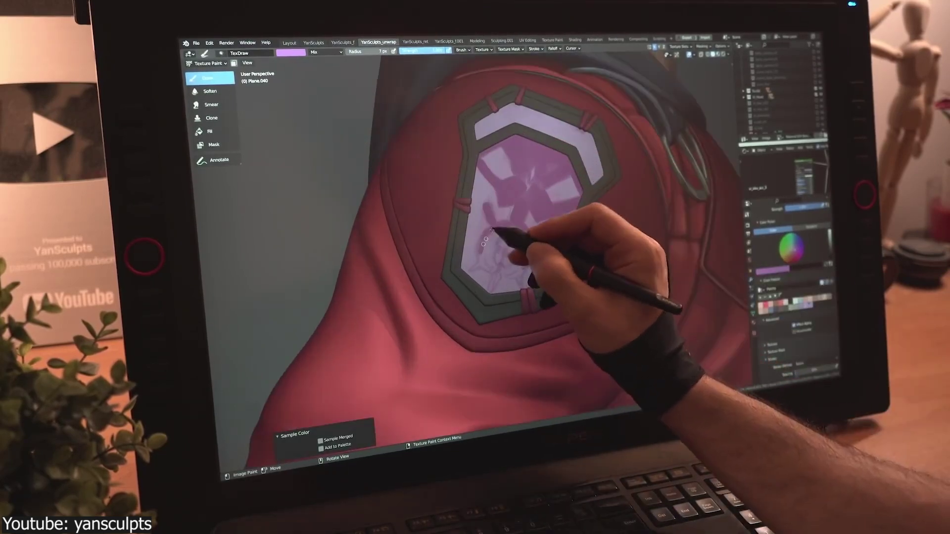
pyautogui.moveTo(496, 282); pyautogui.dragTo(524, 269)
pyautogui.moveTo(524, 269); pyautogui.dragTo(569, 153, button='middle')
pyautogui.press('s')
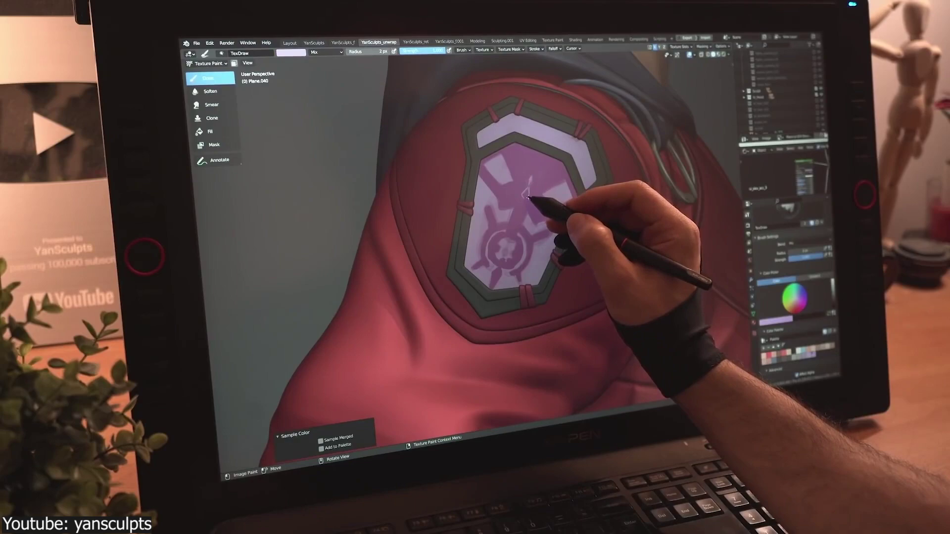
pyautogui.moveTo(541, 206); pyautogui.dragTo(541, 218, button='middle')
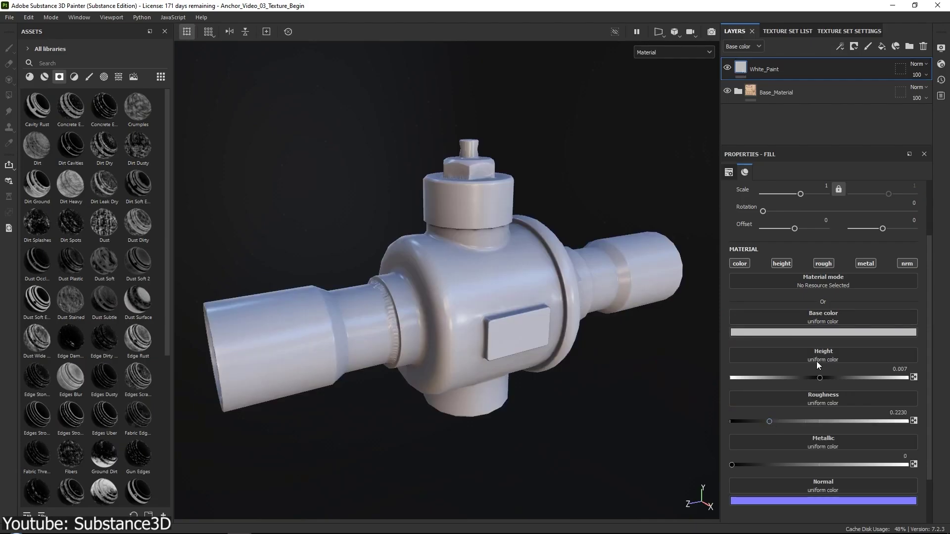
# Add a black mask to the White_Paint layer so the valve's metal shows through
pyautogui.keyDown('alt'); pyautogui.moveTo(442, 240); pyautogui.dragTo(435, 254, button='middle'); pyautogui.keyUp('alt')
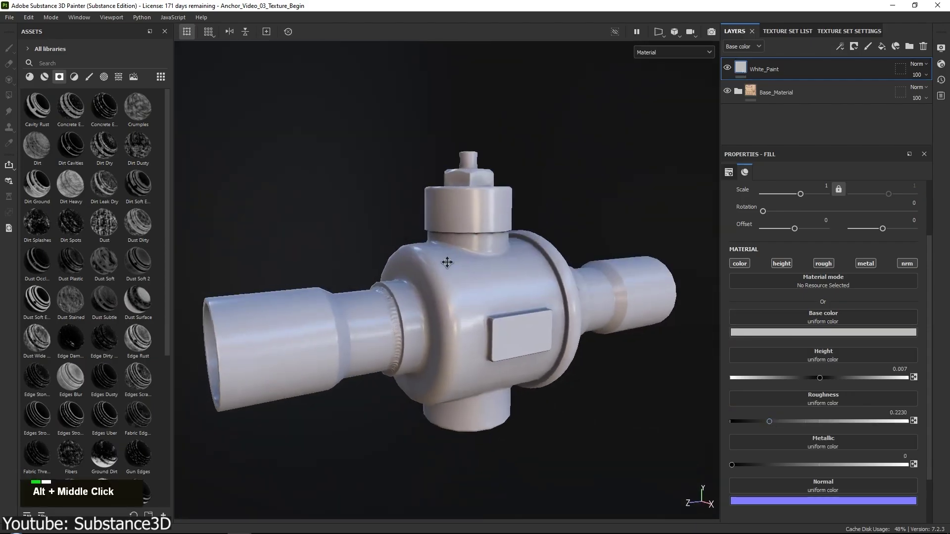
pyautogui.keyDown('alt'); pyautogui.moveTo(435, 255); pyautogui.dragTo(460, 257); pyautogui.keyUp('alt')
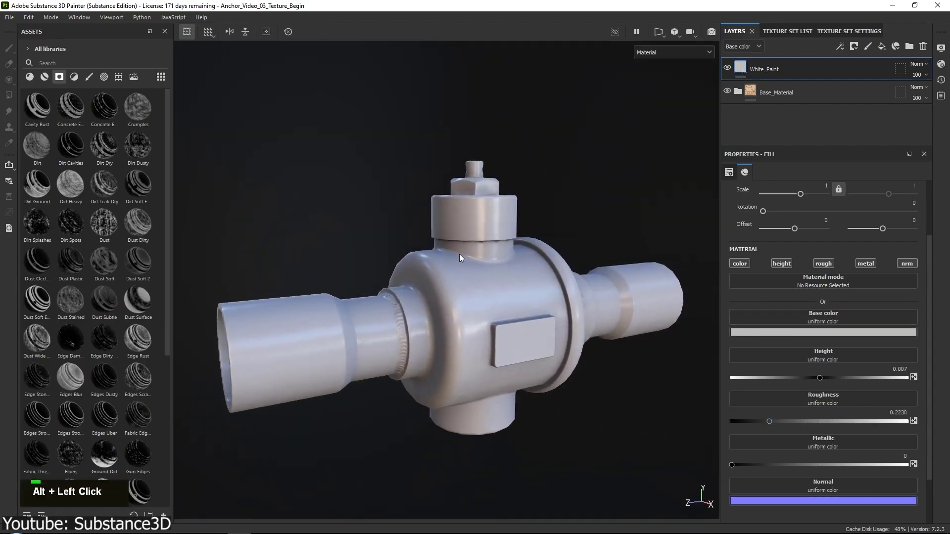
pyautogui.click(853, 46)
pyautogui.click(871, 74)
pyautogui.press('1')
# Raise the mask Level to 0.89 and inspect the chipped paint on the valve
pyautogui.moveTo(167, 134); pyautogui.dragTo(173, 278)
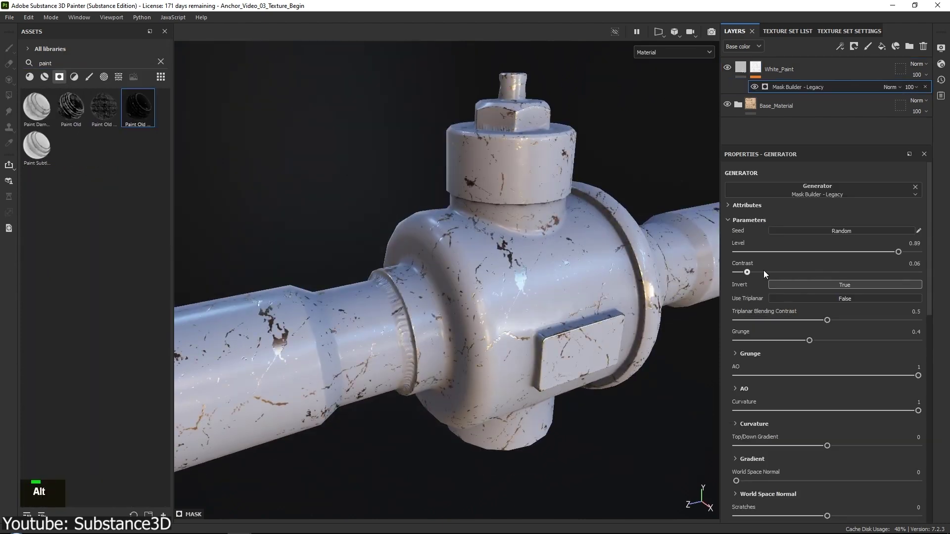
pyautogui.keyDown('alt'); pyautogui.moveTo(470, 276); pyautogui.dragTo(900, 253, button='right'); pyautogui.keyUp('alt')
pyautogui.moveTo(897, 255); pyautogui.dragTo(899, 255)
pyautogui.keyDown('alt'); pyautogui.moveTo(545, 297); pyautogui.dragTo(530, 272, button='right'); pyautogui.keyUp('alt')
pyautogui.keyDown('alt'); pyautogui.moveTo(529, 273); pyautogui.dragTo(554, 292); pyautogui.keyUp('alt')
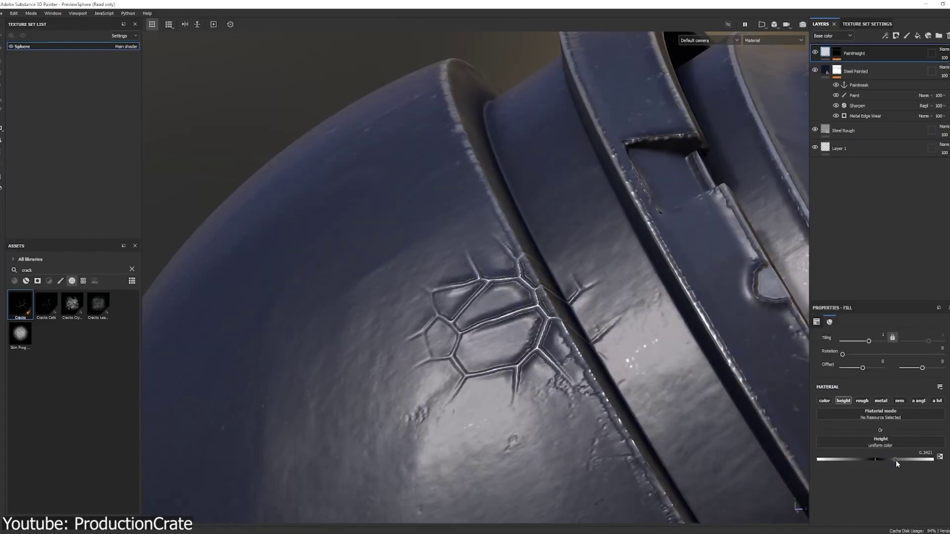
pyautogui.scroll(3, 493, 248)
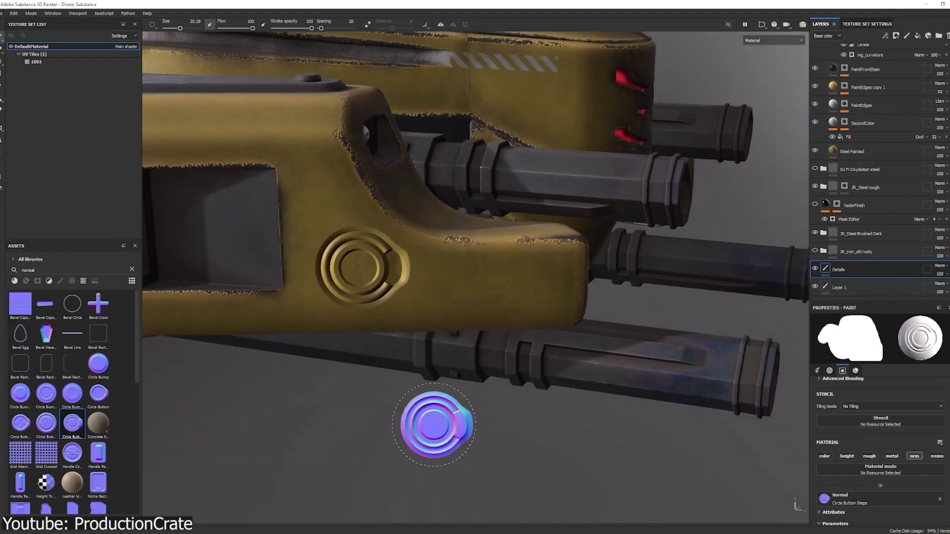
# Inspect the stamped button, then select Fill layer 2 and open its Base color picker
pyautogui.keyDown('alt'); pyautogui.moveTo(433, 425); pyautogui.dragTo(538, 464, button='right'); pyautogui.keyUp('alt')
pyautogui.keyDown('alt'); pyautogui.moveTo(535, 455); pyautogui.dragTo(250, 287); pyautogui.keyUp('alt')
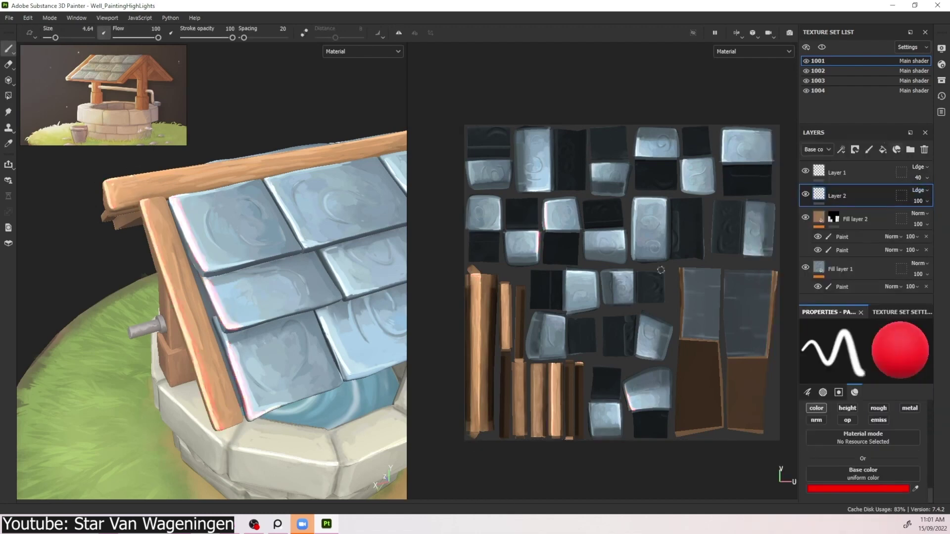
pyautogui.click(913, 222)
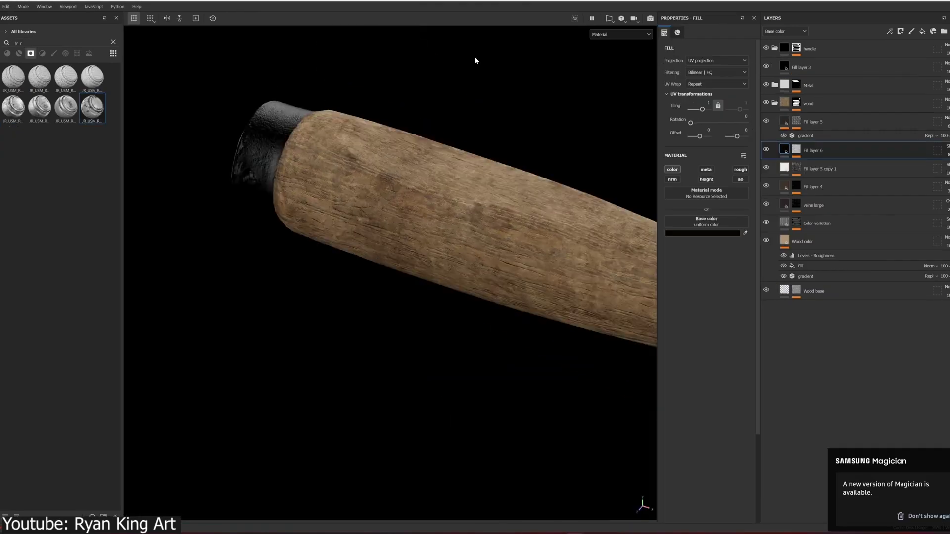
pyautogui.keyDown('alt'); pyautogui.moveTo(476, 58); pyautogui.dragTo(458, 213); pyautogui.keyUp('alt')
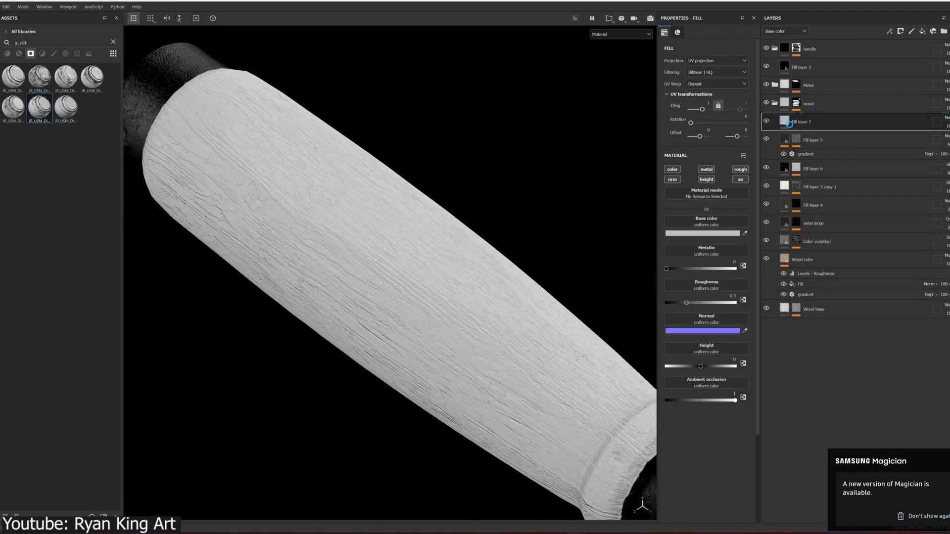
pyautogui.click(702, 233)
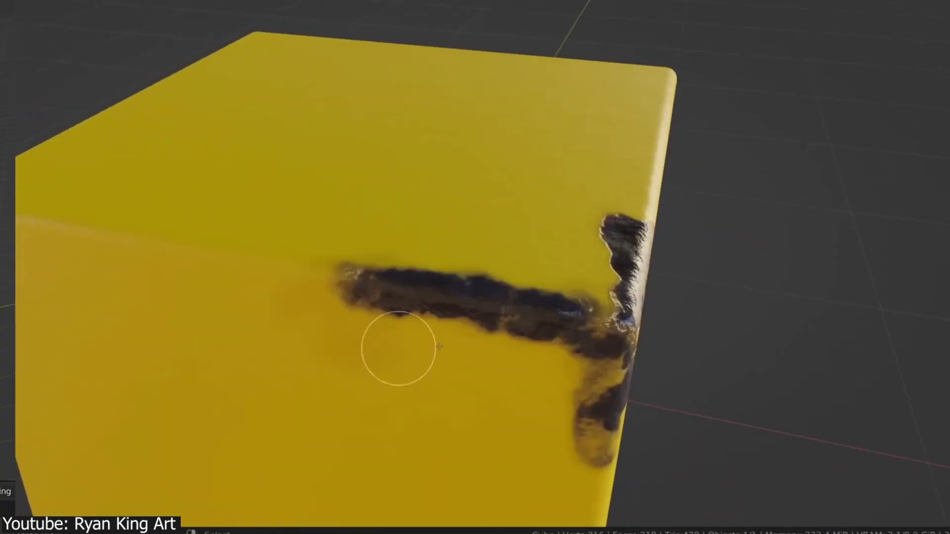
# Paint dark damage streaks along the cube's top edge and face, then an X-shaped scratch
pyautogui.moveTo(396, 346); pyautogui.dragTo(333, 358)
pyautogui.moveTo(488, 440); pyautogui.dragTo(385, 404)
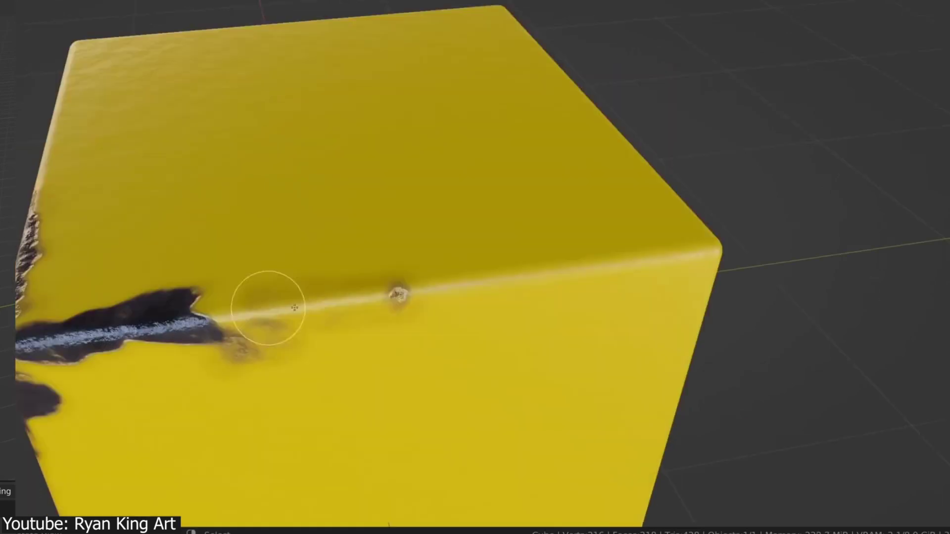
pyautogui.moveTo(385, 237); pyautogui.dragTo(303, 211)
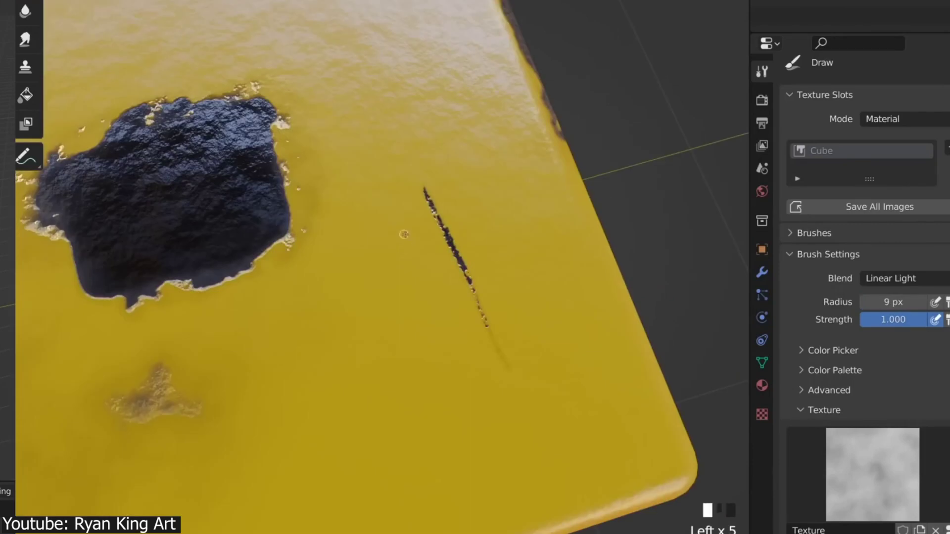
pyautogui.moveTo(378, 205); pyautogui.dragTo(499, 275)
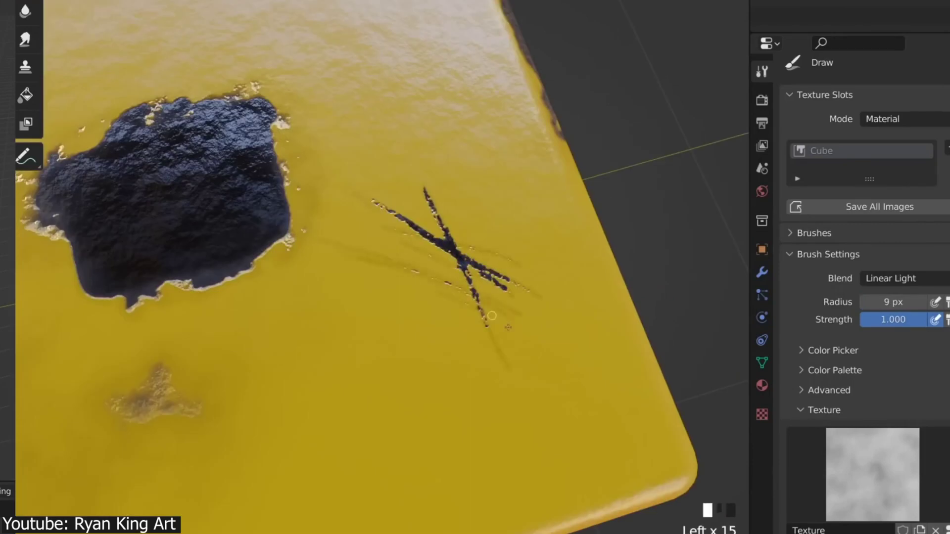
pyautogui.moveTo(376, 255); pyautogui.dragTo(495, 309)
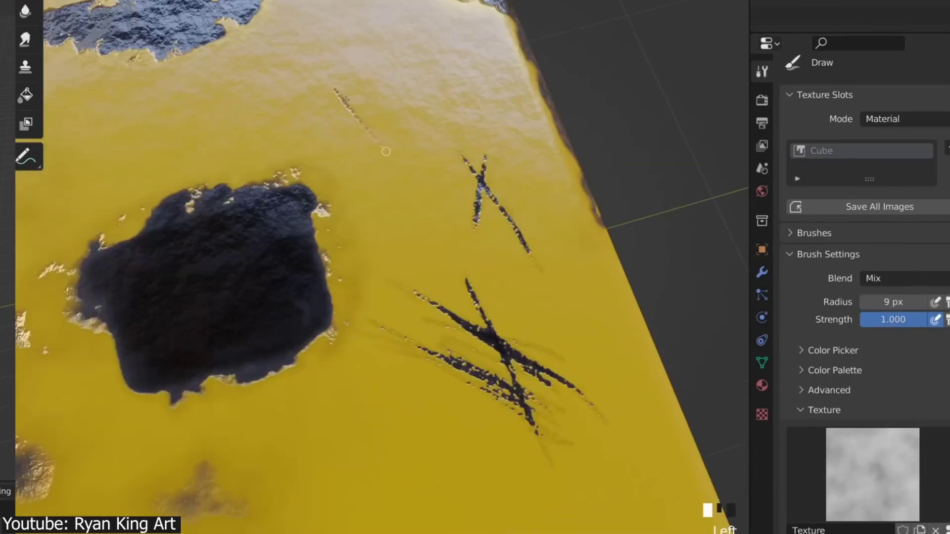
# Paint a dark diagonal test stroke on the arch and reshape the brush falloff curve
pyautogui.moveTo(340, 97); pyautogui.dragTo(402, 165)
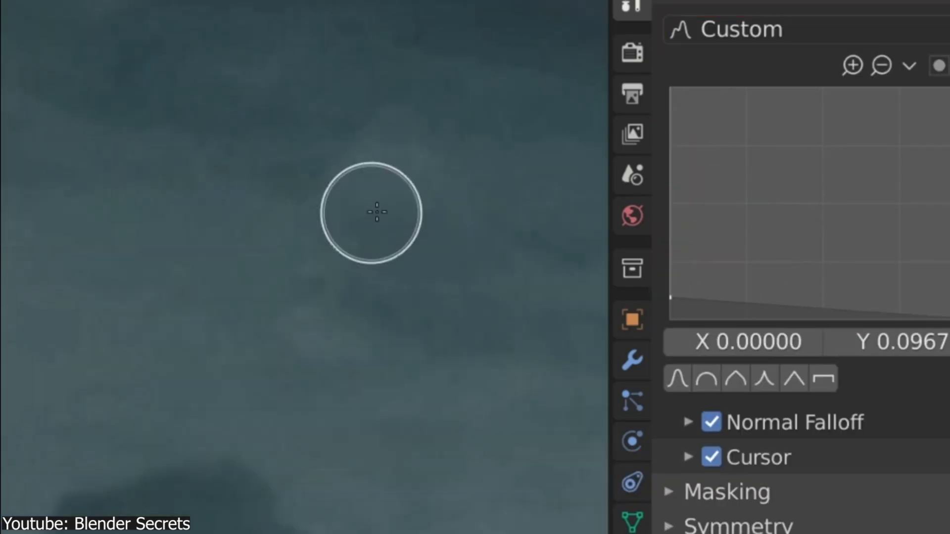
pyautogui.click(824, 208)
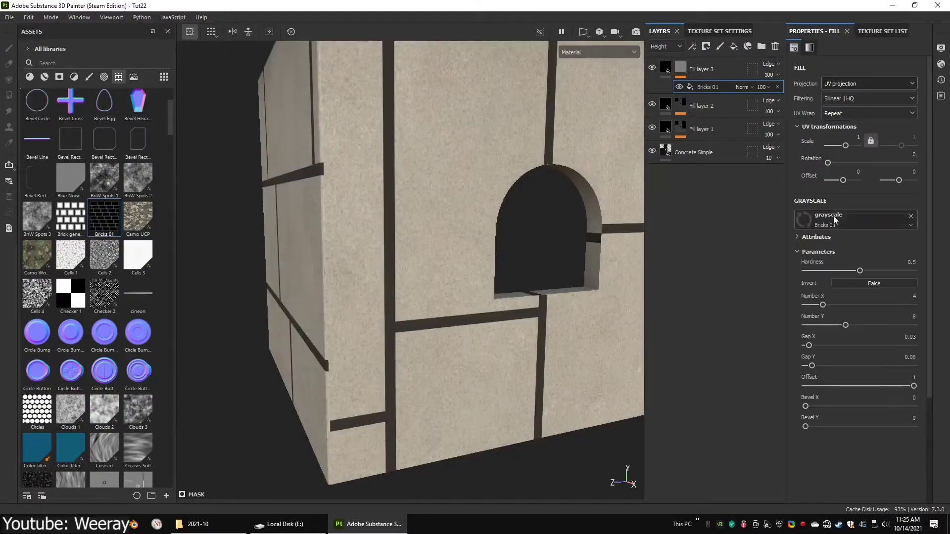
# View the brick cube's top face and reduce the Number Y brick rows from 8 to 6
pyautogui.keyDown('alt'); pyautogui.moveTo(461, 206); pyautogui.dragTo(451, 243); pyautogui.keyUp('alt')
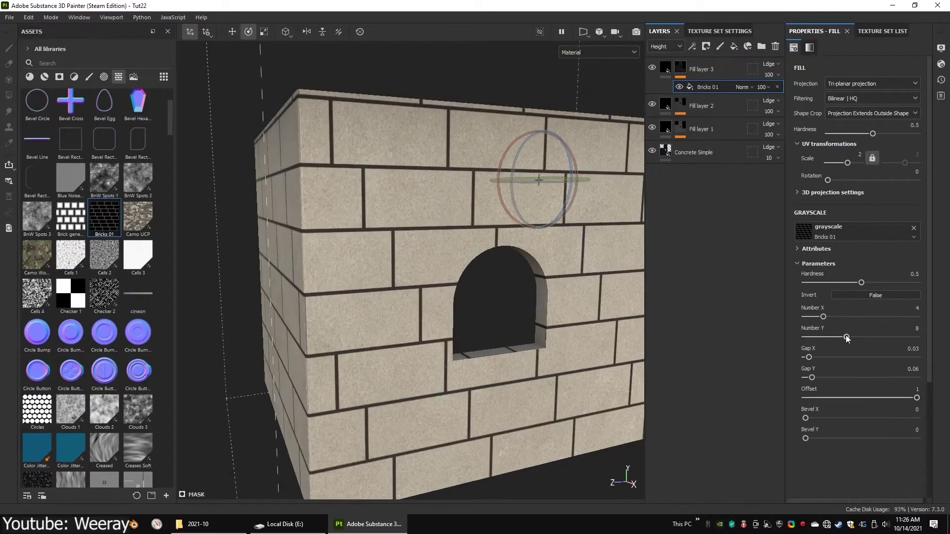
pyautogui.moveTo(848, 339); pyautogui.dragTo(835, 338)
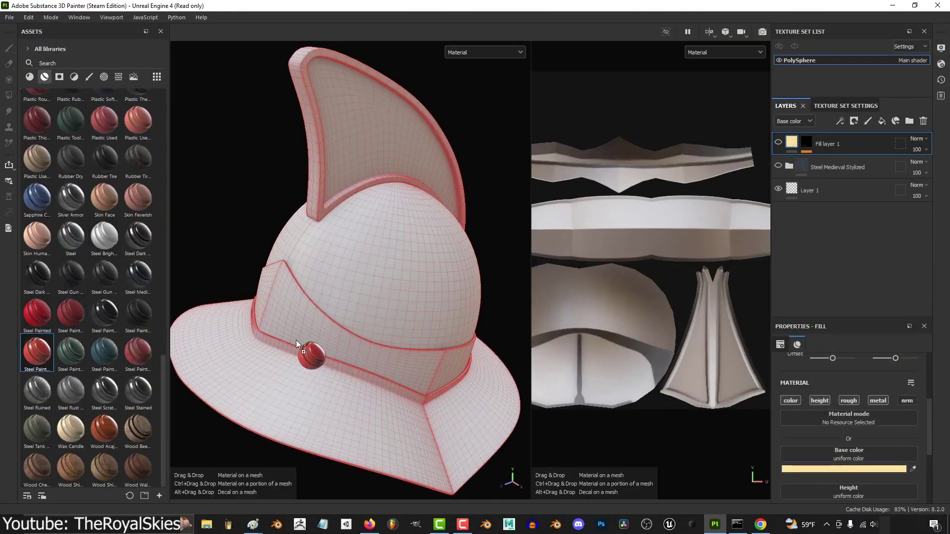
# Apply Steel Painted, then the Steel Medieval Stylized smart material to the helmet, and pick a new base colour
pyautogui.moveTo(296, 340); pyautogui.dragTo(349, 349)
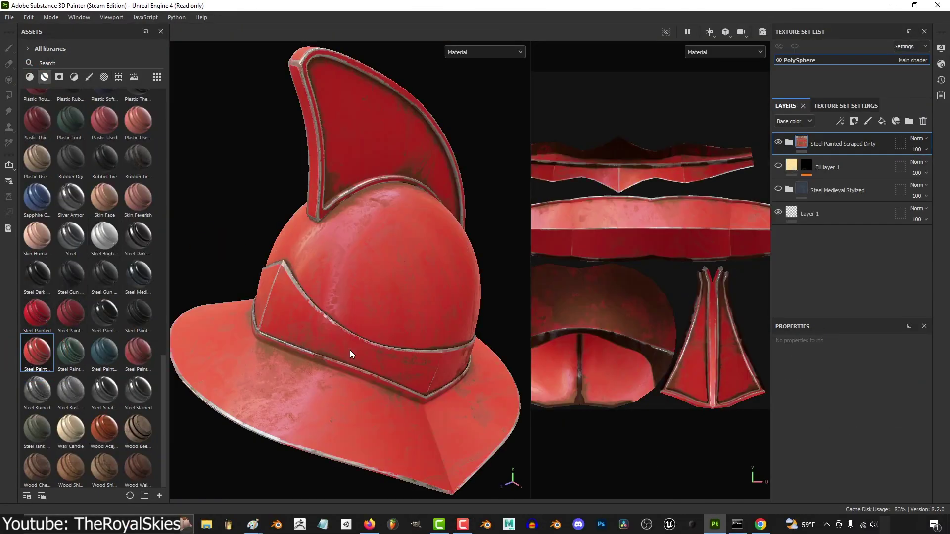
pyautogui.moveTo(138, 275); pyautogui.dragTo(352, 319)
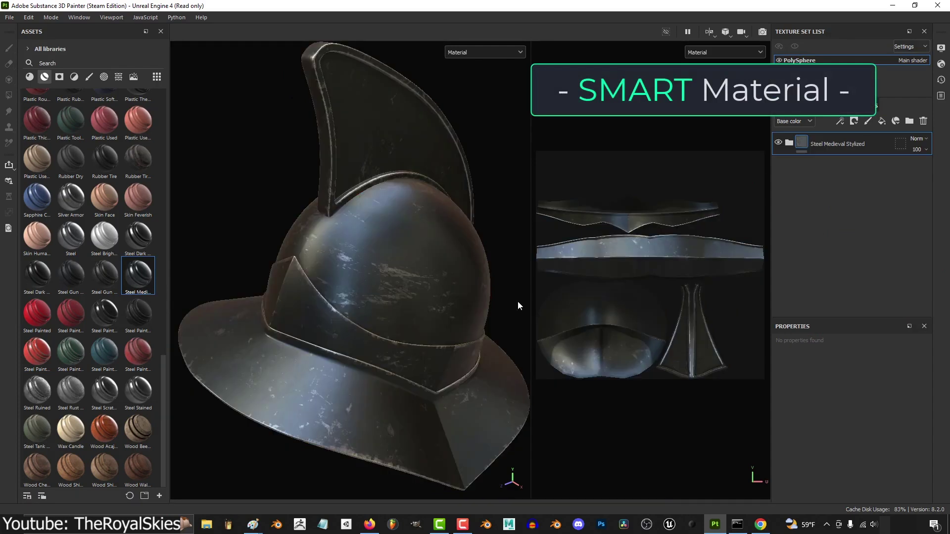
pyautogui.scroll(-3, 789, 404)
pyautogui.click(840, 458)
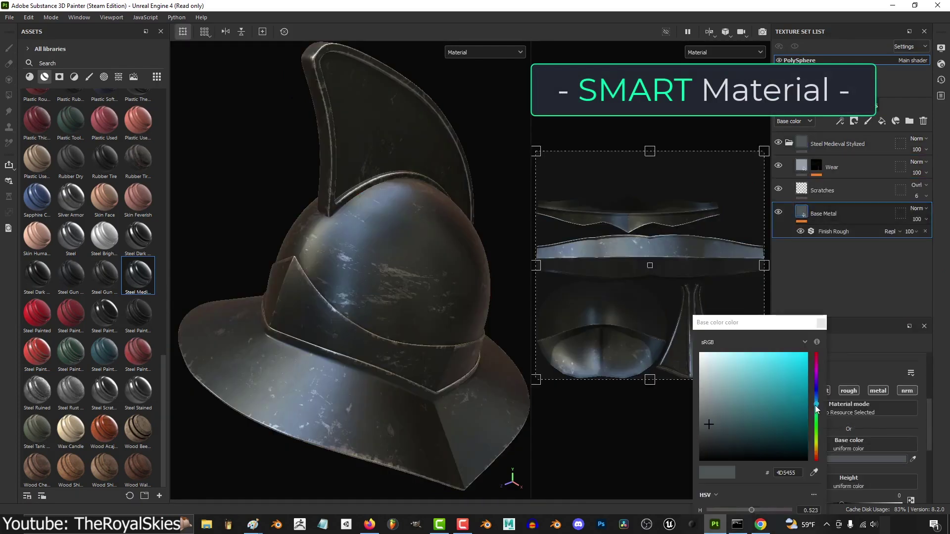
pyautogui.click(817, 446)
pyautogui.moveTo(748, 406); pyautogui.dragTo(749, 395)
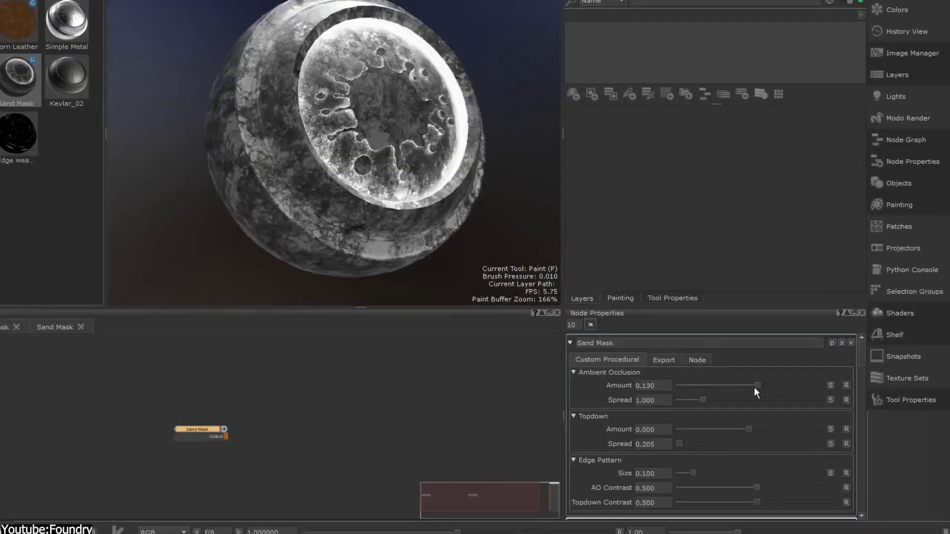
# Drag the Sand Mask's Ambient Occlusion Amount slider to 0.130
pyautogui.moveTo(754, 387); pyautogui.dragTo(773, 393)
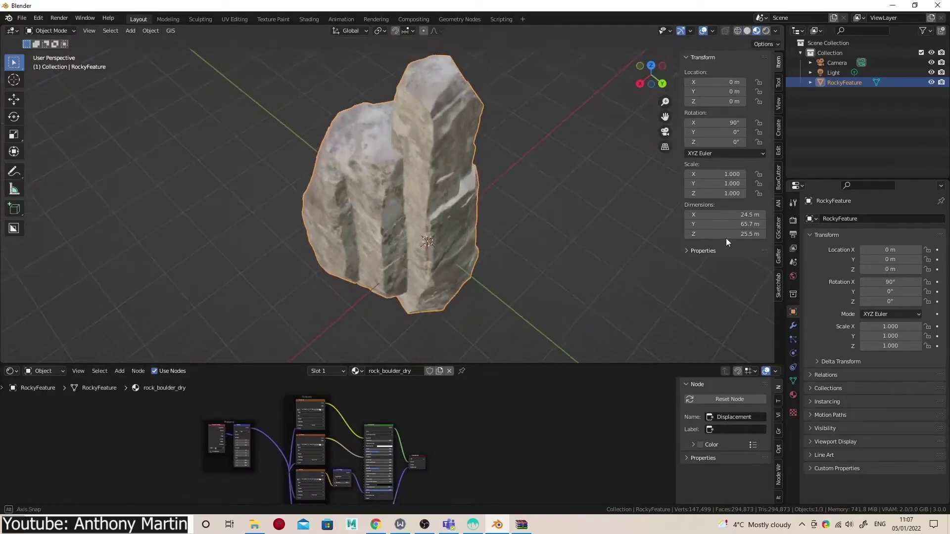
# Drive the rock's Mapping node Vector with Generated texture coordinates
pyautogui.moveTo(726, 238); pyautogui.dragTo(495, 208, button='middle')
pyautogui.moveTo(479, 440); pyautogui.dragTo(481, 440, button='middle')
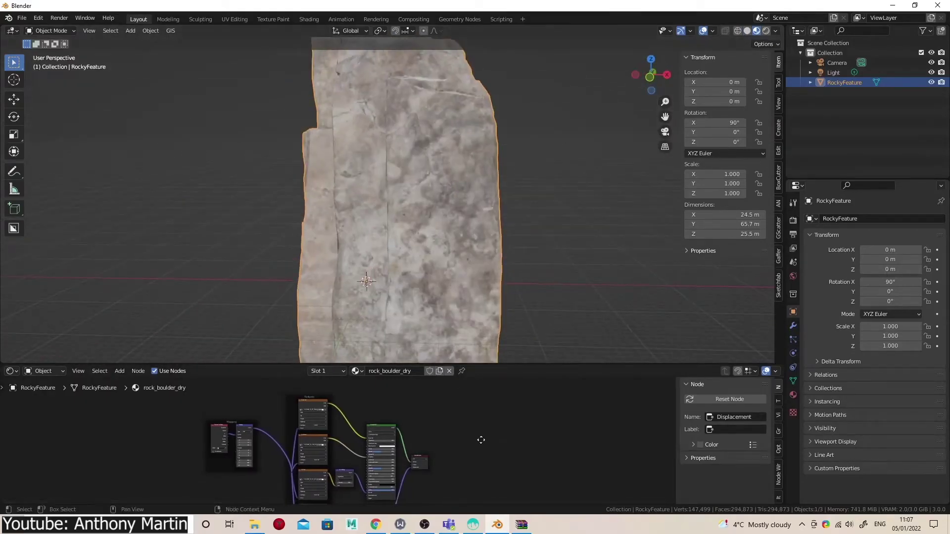
pyautogui.moveTo(549, 368); pyautogui.dragTo(549, 264)
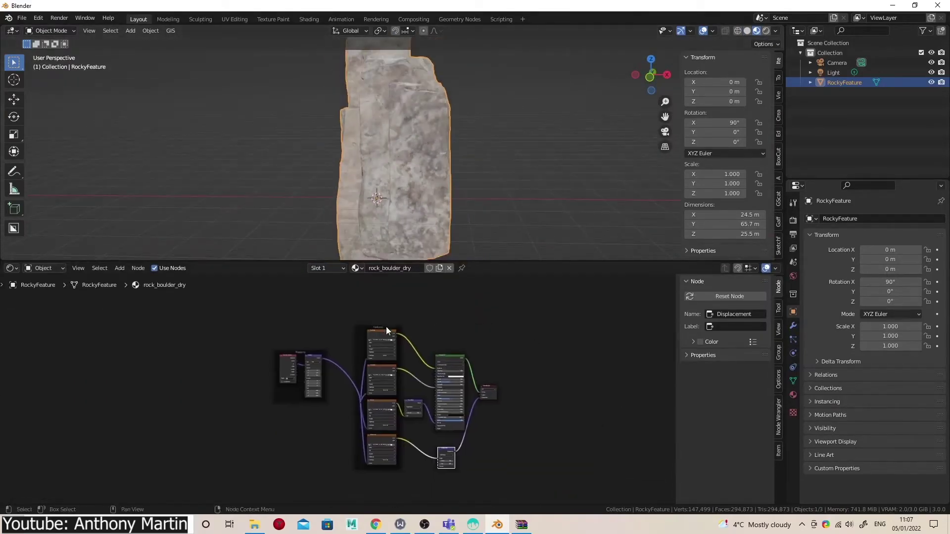
pyautogui.scroll(5, 377, 331)
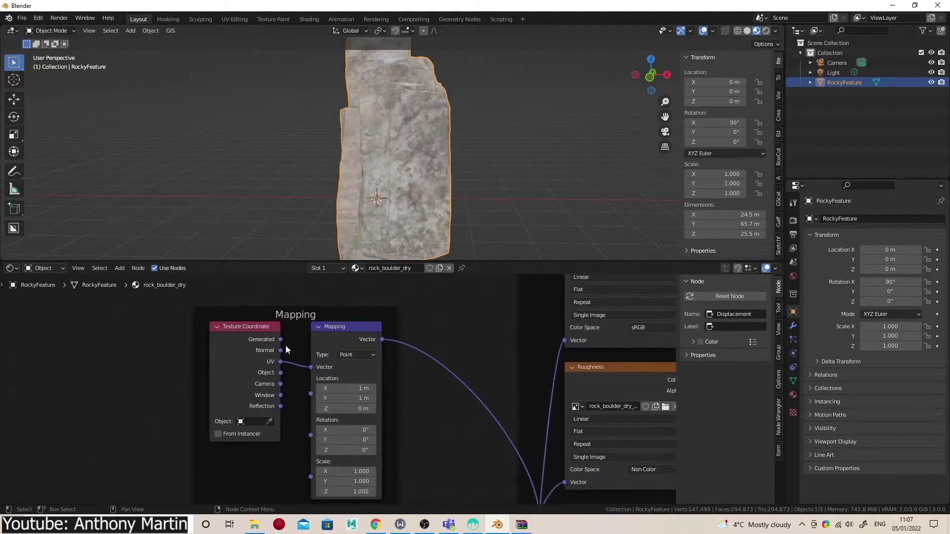
pyautogui.moveTo(303, 364); pyautogui.dragTo(310, 367)
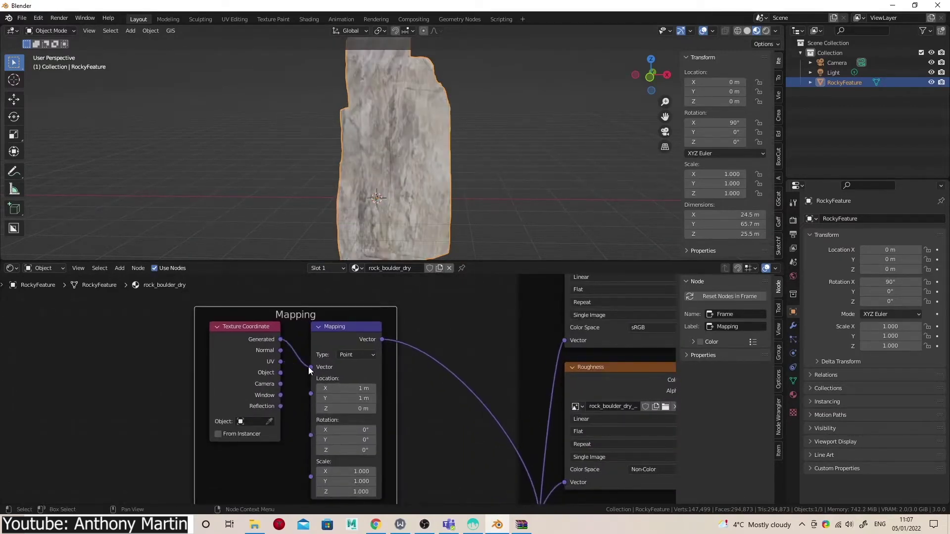
pyautogui.moveTo(308, 367); pyautogui.dragTo(396, 398, button='middle')
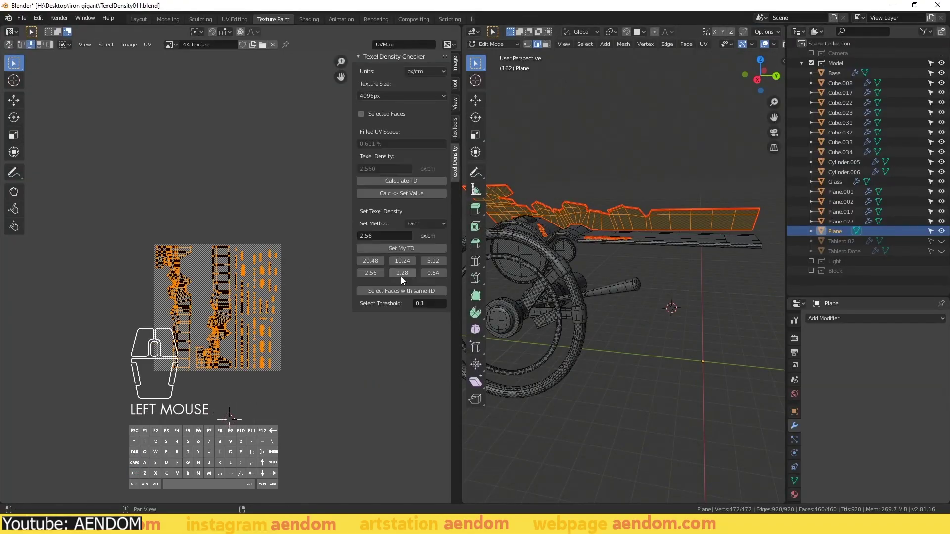
# Select the whole mesh, unwrap its UVs and apply the 2.56 px/cm texel density
pyautogui.click(369, 273)
pyautogui.scroll(3, 226, 268)
pyautogui.moveTo(690, 251); pyautogui.dragTo(670, 268, button='middle')
pyautogui.click(681, 281)
pyautogui.keyDown('alt'); pyautogui.keyDown('shift'); pyautogui.click(662, 267); pyautogui.keyUp('shift'); pyautogui.keyUp('alt')
pyautogui.press('a')
pyautogui.click(670, 267)
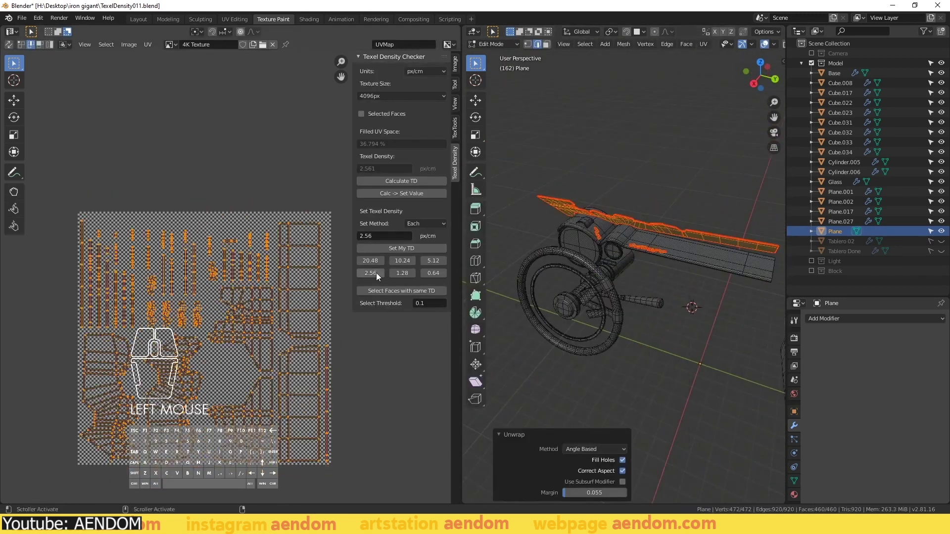
pyautogui.click(371, 273)
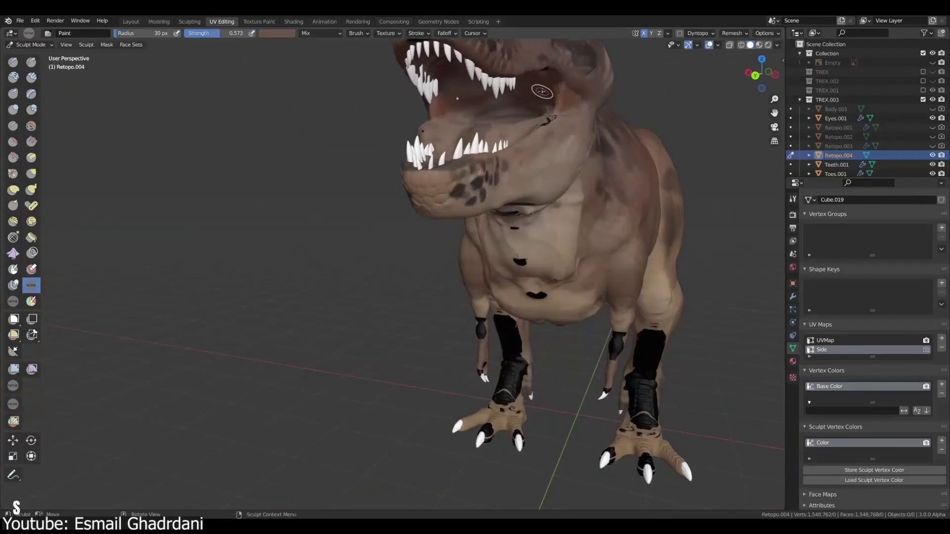
# Resize the brush and sample a beige colour from the arch's texture
pyautogui.scroll(2, 534, 341)
pyautogui.press('f')
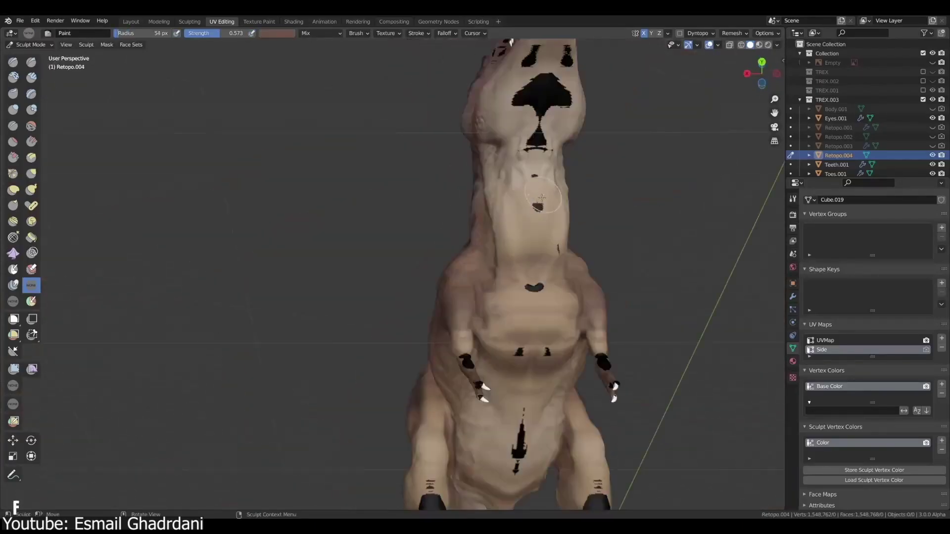
pyautogui.press('s')
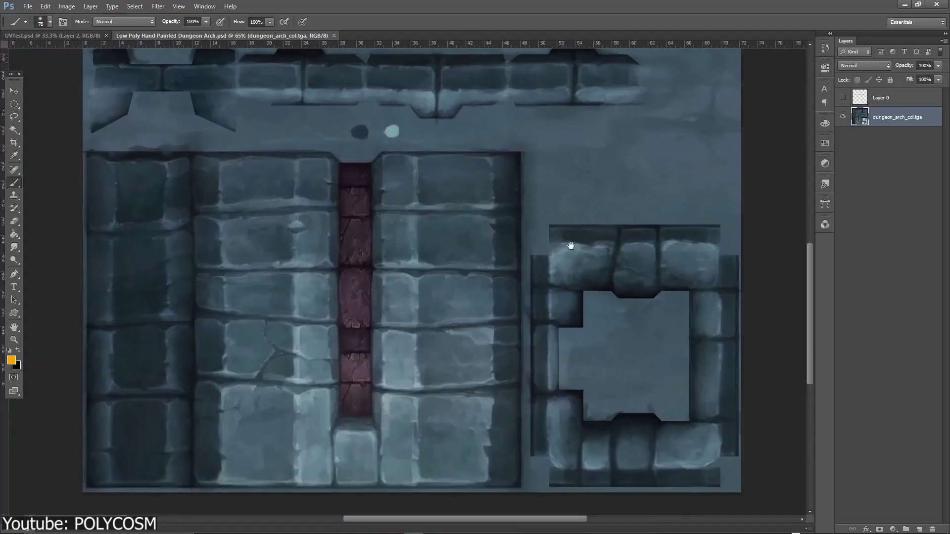
pyautogui.moveTo(568, 246); pyautogui.dragTo(596, 320)
pyautogui.moveTo(595, 152)
pyautogui.mouseDown()
pyautogui.moveTo(593, 369)
pyautogui.moveTo(549, 236)
pyautogui.mouseUp()
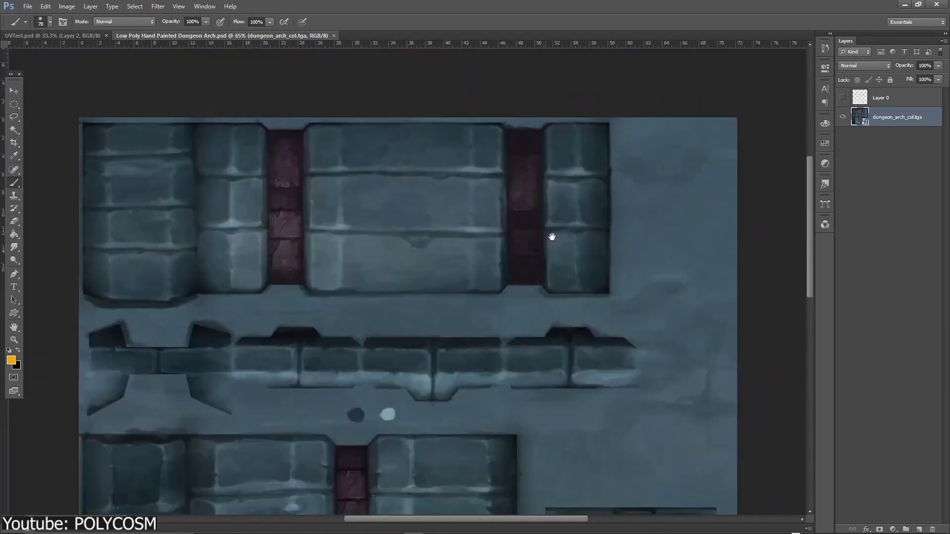
pyautogui.moveTo(562, 426); pyautogui.dragTo(547, 225)
pyautogui.keyDown('alt'); pyautogui.scroll(-1, 554, 248); pyautogui.keyUp('alt')
pyautogui.keyDown('alt'); pyautogui.scroll(-2, 567, 282); pyautogui.keyUp('alt')
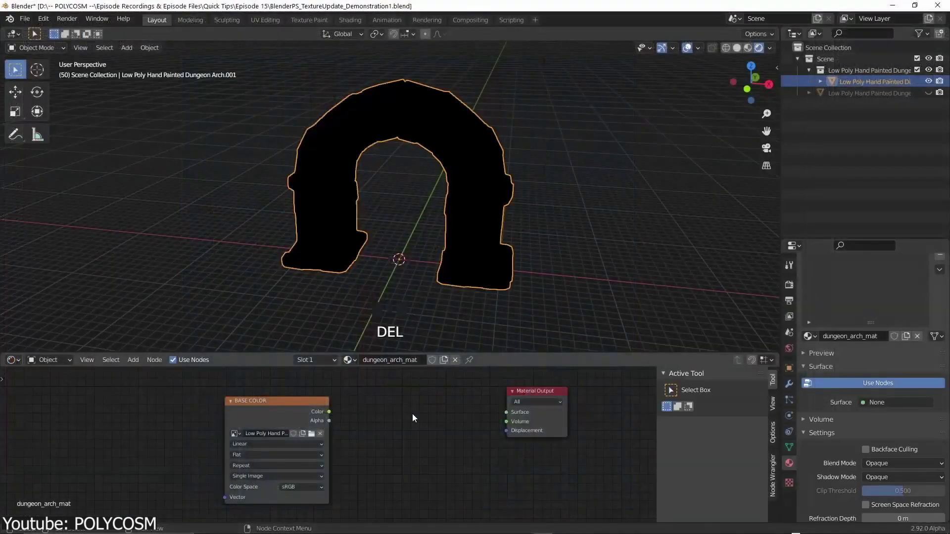
# Add an Emission node and connect it to the Material Output Surface
pyautogui.hotkey('shift', 'a')
pyautogui.press('s')
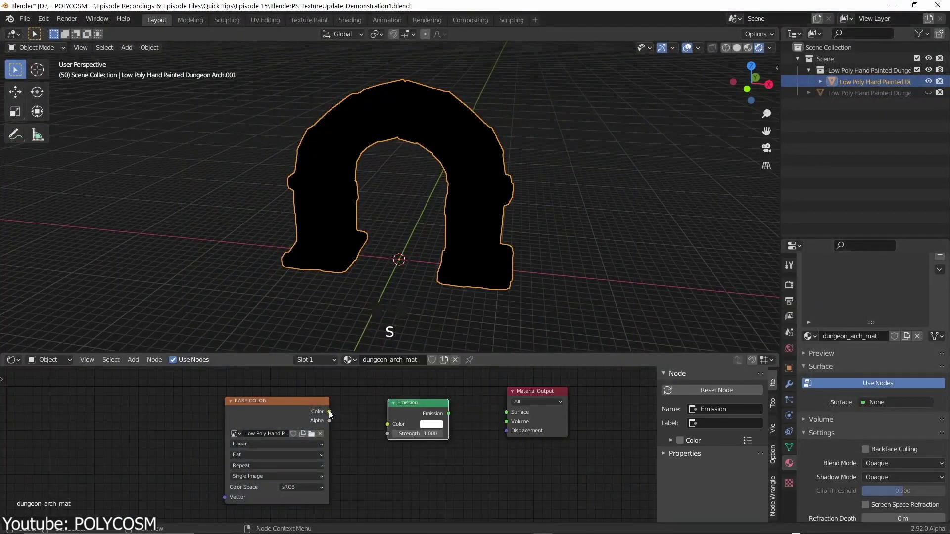
pyautogui.moveTo(449, 414); pyautogui.dragTo(506, 412)
pyautogui.moveTo(548, 235); pyautogui.dragTo(533, 219, button='middle')
pyautogui.scroll(-3, 520, 210)
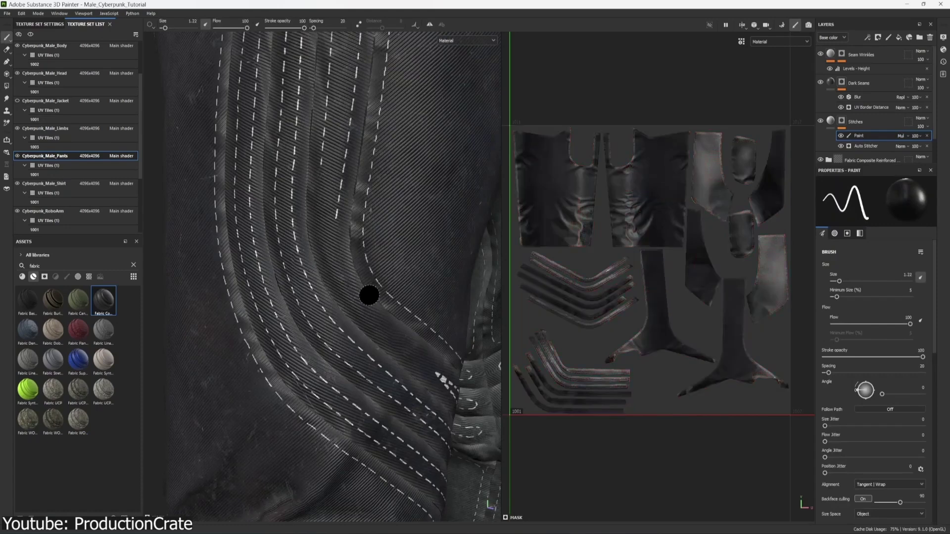
# Turn the stitched pants so seams run vertically and switch to Polygon Fill to inspect UV islands
pyautogui.keyDown('alt'); pyautogui.moveTo(369, 295); pyautogui.dragTo(248, 183); pyautogui.keyUp('alt')
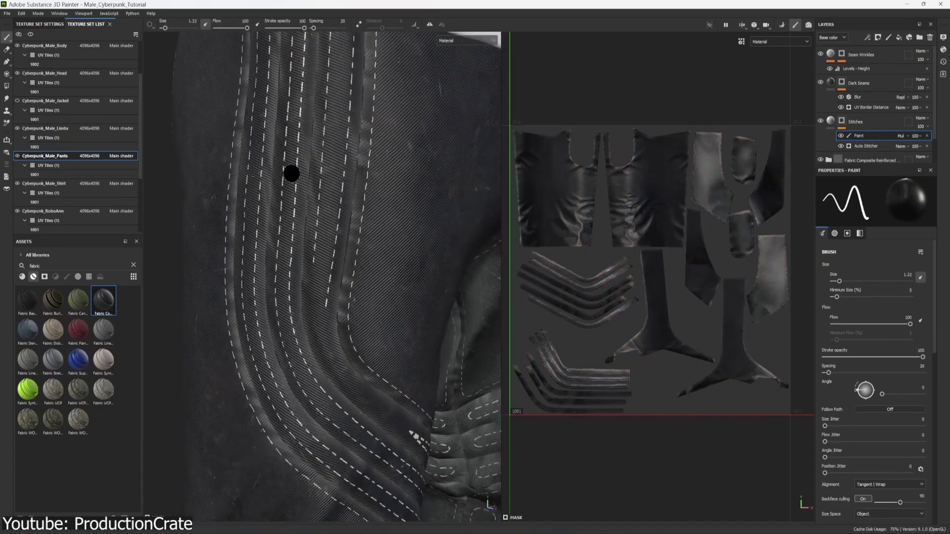
pyautogui.press('4')
pyautogui.scroll(-5, 319, 175)
pyautogui.scroll(6, 261, 241)
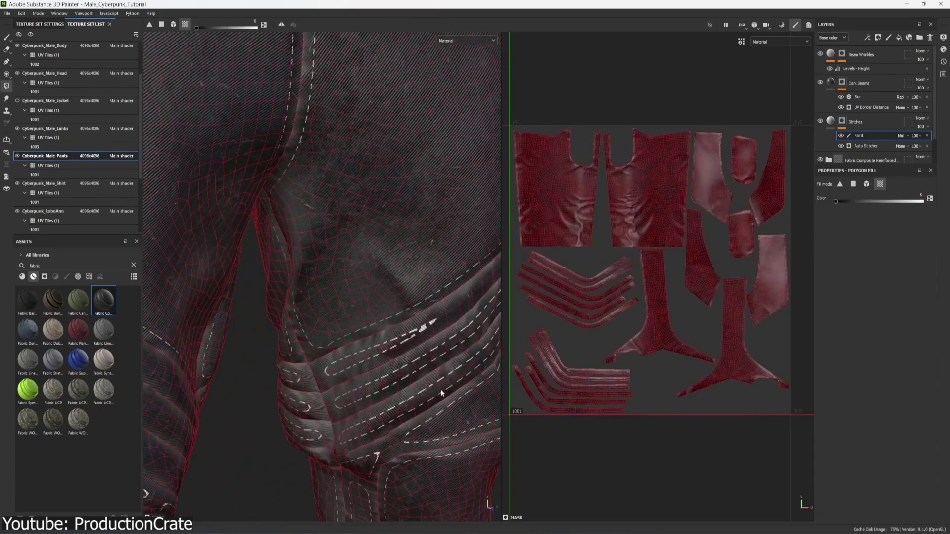
pyautogui.scroll(-5, 364, 360)
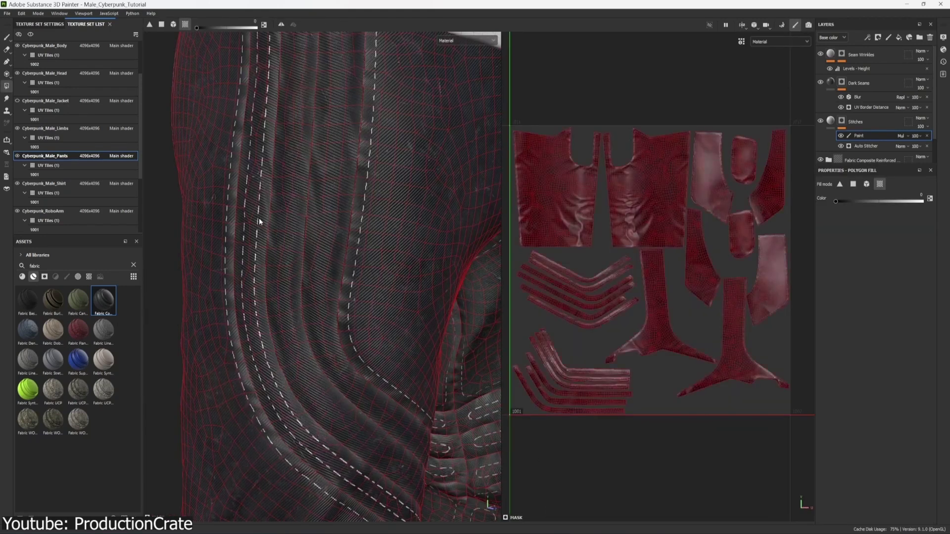
pyautogui.scroll(-5, 260, 221)
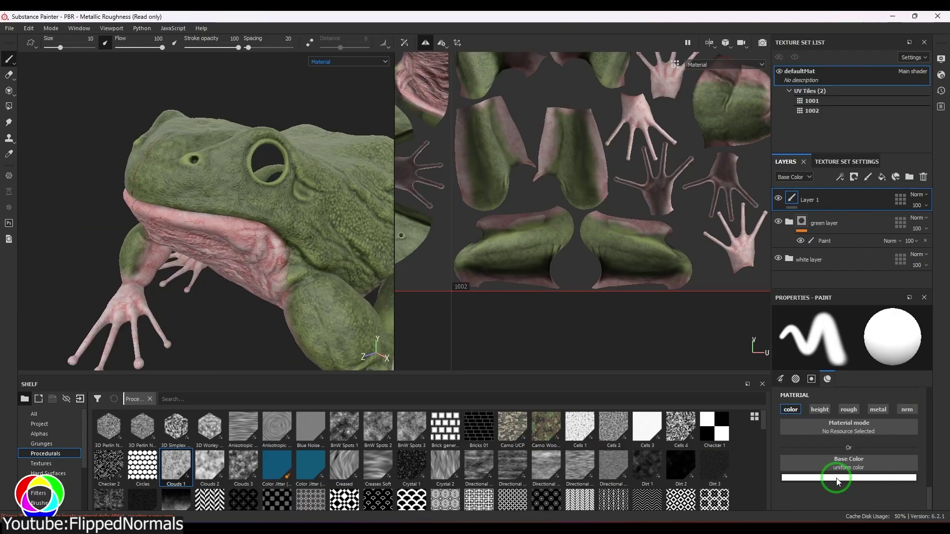
# Select the whole building and Cube Project its UVs onto the wall photo
pyautogui.click(838, 478)
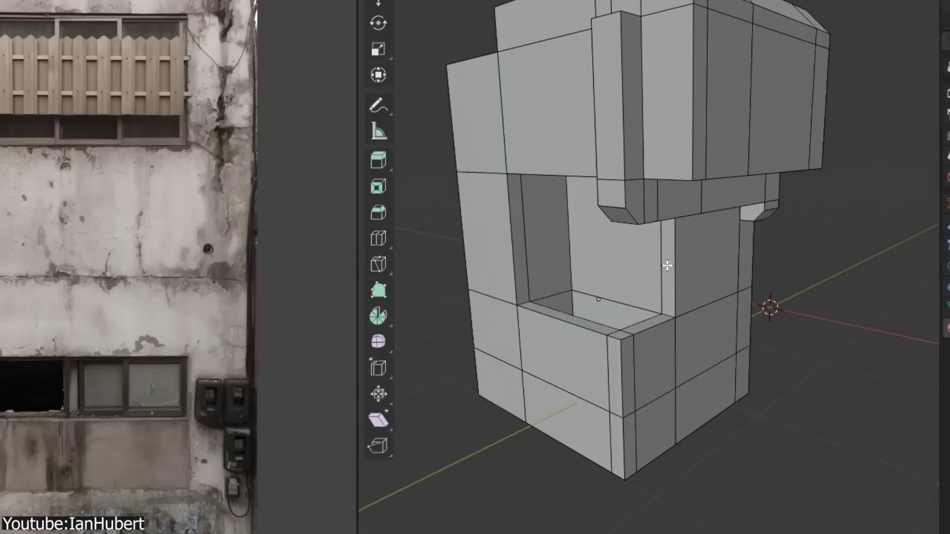
pyautogui.press('a')
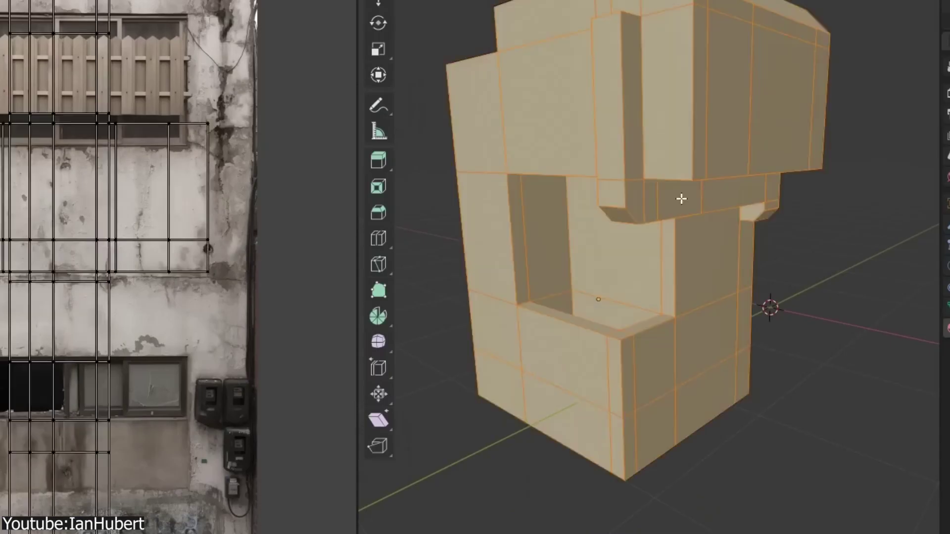
pyautogui.press('u')
pyautogui.click(661, 287)
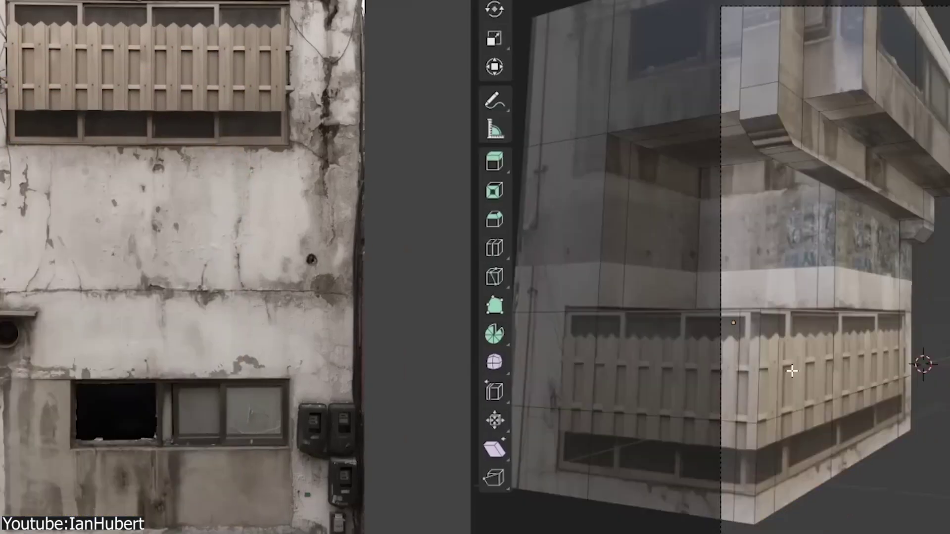
# Move a band of building faces' UVs onto plain wall areas of the photo
pyautogui.keyDown('alt'); pyautogui.click(788, 365); pyautogui.keyUp('alt')
pyautogui.scroll(-3, 184, 267)
pyautogui.press('g')
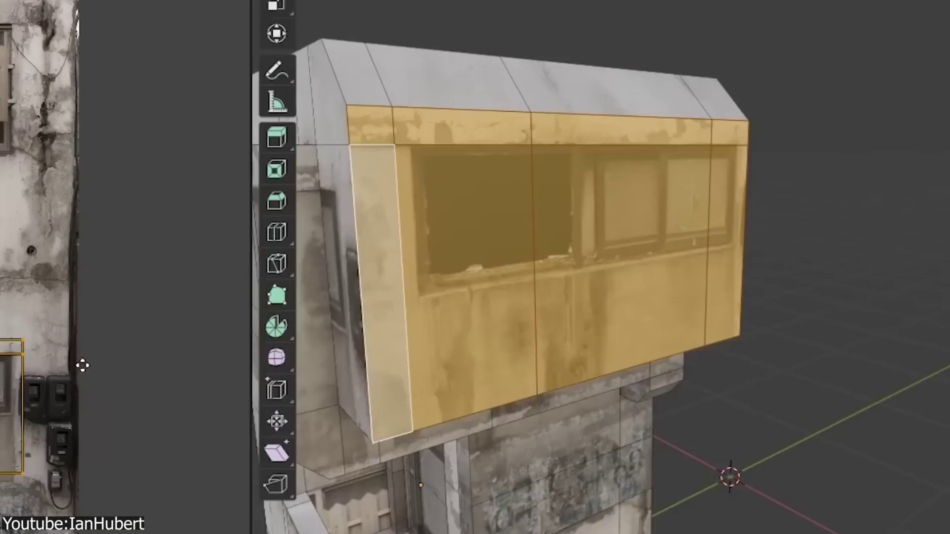
pyautogui.scroll(3, 746, 253)
pyautogui.press('g')
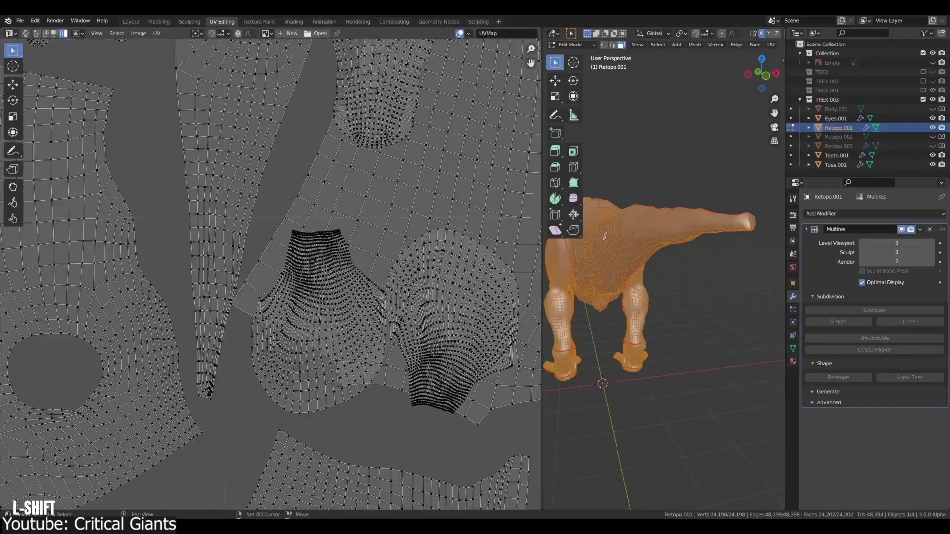
pyautogui.press('g')
# Move and rotate a T-rex UV island into its new placement
pyautogui.press('r')
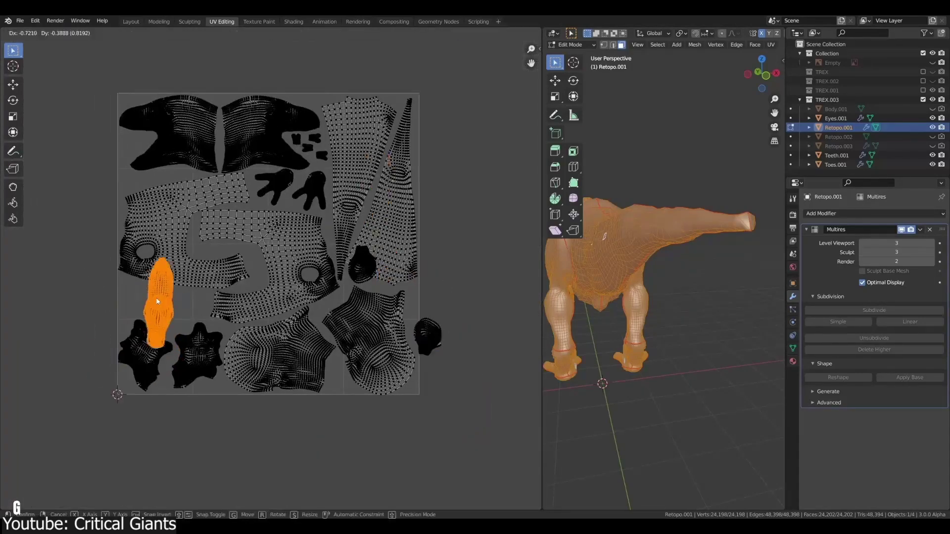
pyautogui.click(204, 371)
pyautogui.scroll(2, 204, 371)
# Add the TREX.png image texture node and preview the dinosaur in Studio lighting
pyautogui.hotkey('shift', 'a')
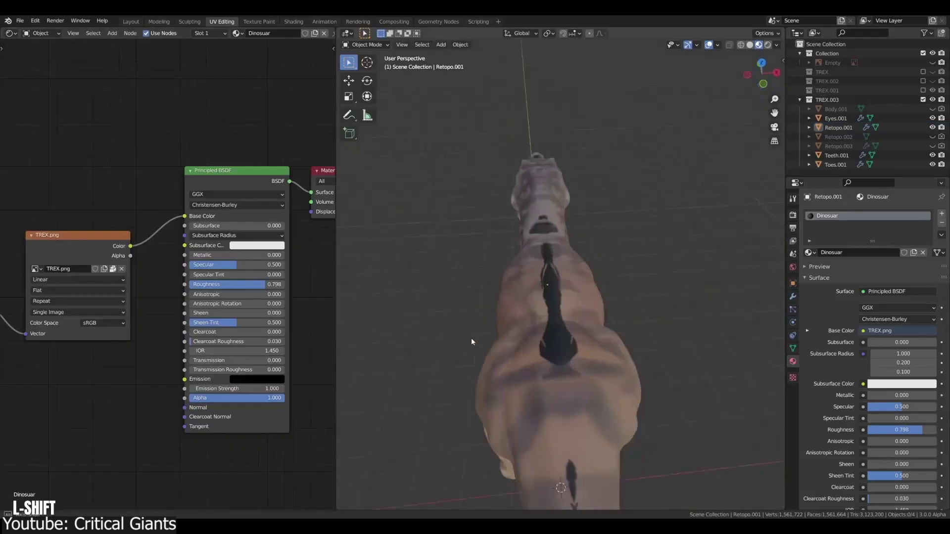
pyautogui.moveTo(471, 340); pyautogui.dragTo(569, 295, button='middle')
pyautogui.scroll(6, 593, 312)
pyautogui.scroll(-5, 569, 295)
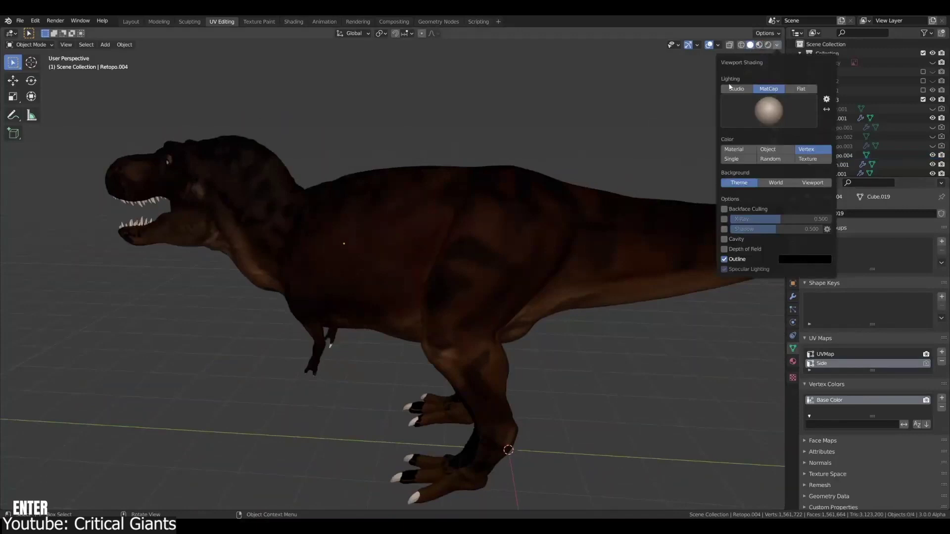
pyautogui.click(732, 88)
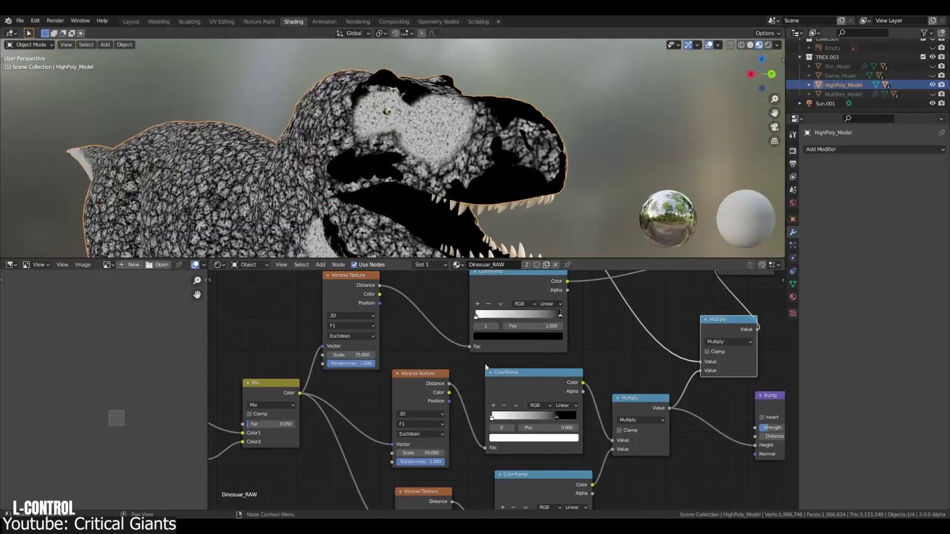
pyautogui.moveTo(396, 149)
pyautogui.mouseDown(button='middle')
pyautogui.moveTo(569, 159)
pyautogui.moveTo(510, 247)
pyautogui.mouseUp(button='middle')
pyautogui.keyDown('ctrl'); pyautogui.keyDown('shift'); pyautogui.click(557, 347); pyautogui.keyUp('shift'); pyautogui.keyUp('ctrl')
pyautogui.scroll(-2, 435, 328)
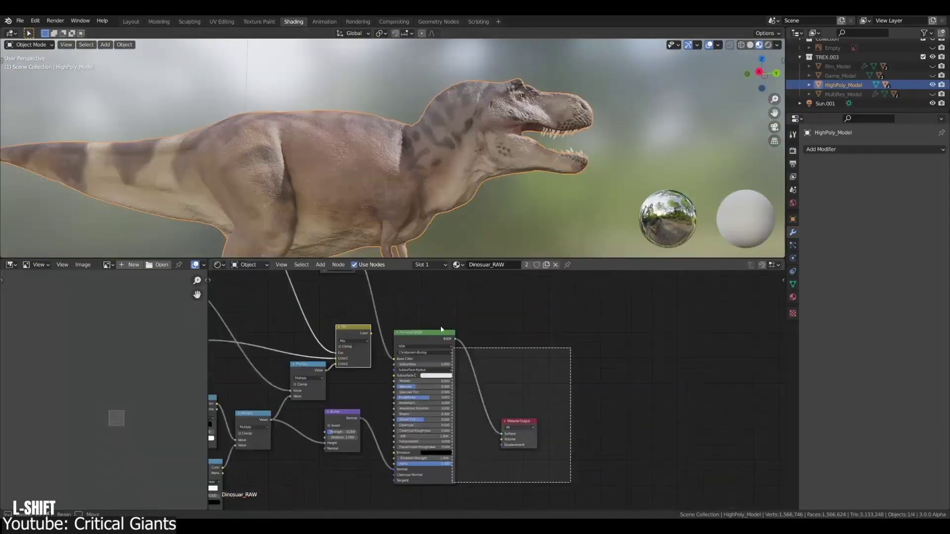
pyautogui.press('g')
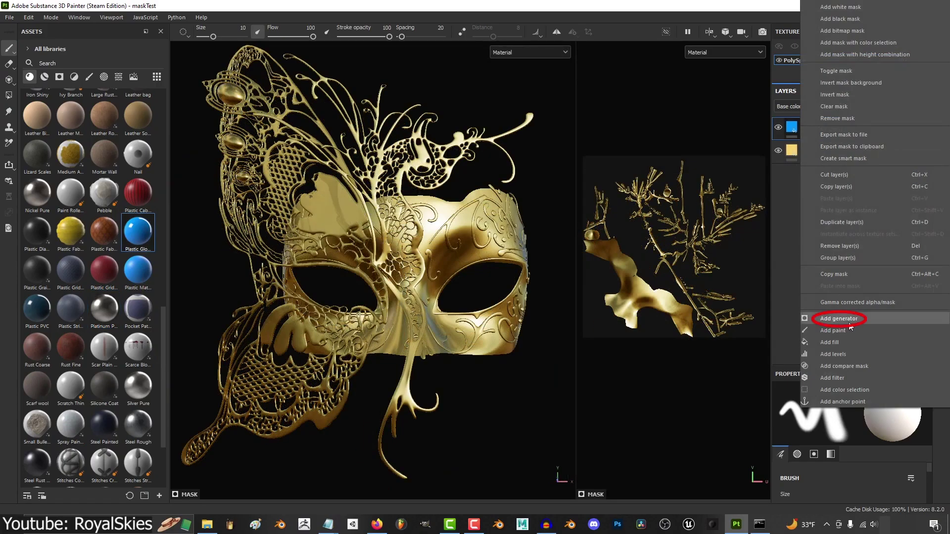
# Add a generator to the gold mask's layer and open the Generator list
pyautogui.click(848, 323)
pyautogui.click(852, 419)
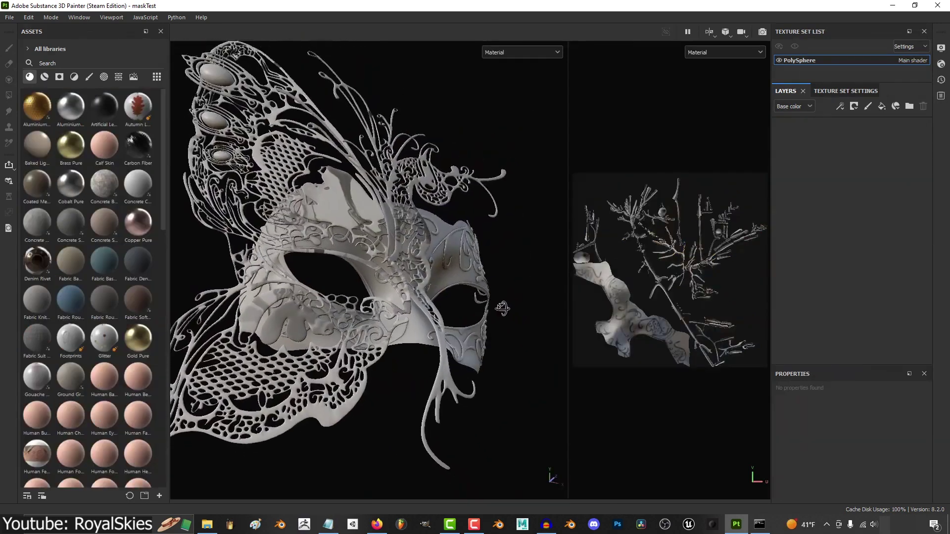
pyautogui.keyDown('alt'); pyautogui.moveTo(376, 391); pyautogui.dragTo(446, 339); pyautogui.keyUp('alt')
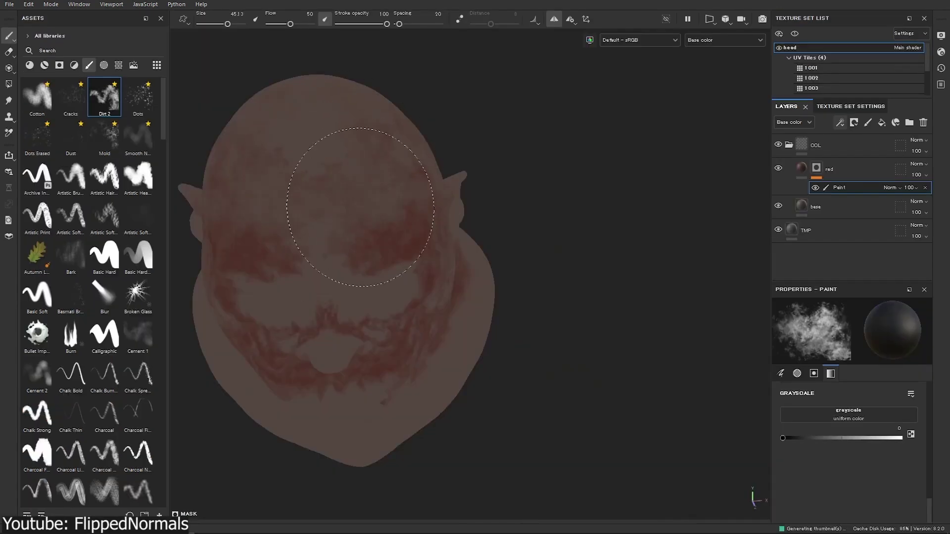
# Select the head's red colour layer and solo its mask to inspect it
pyautogui.moveTo(361, 207)
pyautogui.keyDown('alt'); pyautogui.mouseDown()
pyautogui.moveTo(431, 218)
pyautogui.moveTo(430, 247)
pyautogui.moveTo(472, 267)
pyautogui.mouseUp(); pyautogui.keyUp('alt')
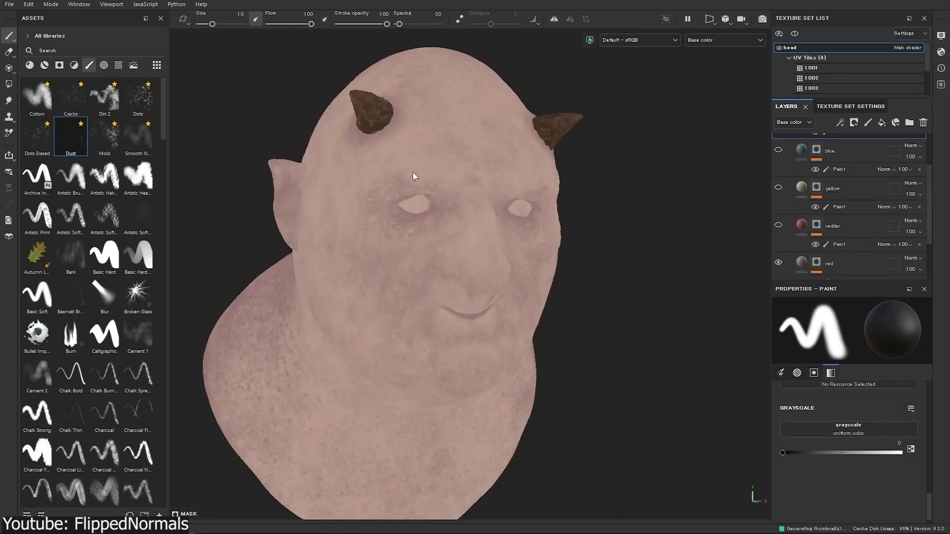
pyautogui.scroll(-2, 841, 207)
pyautogui.click(842, 218)
pyautogui.click(816, 216)
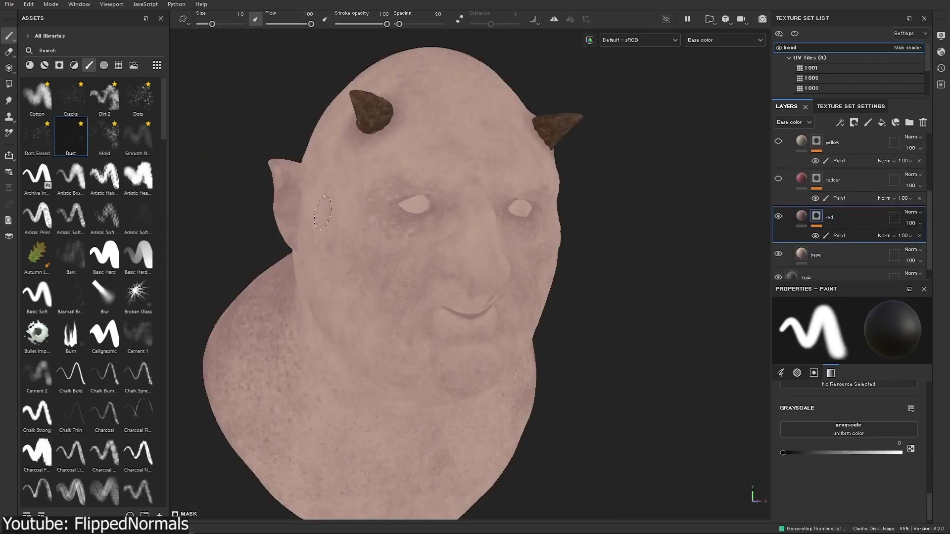
pyautogui.keyDown('alt'); pyautogui.click(817, 217); pyautogui.keyUp('alt')
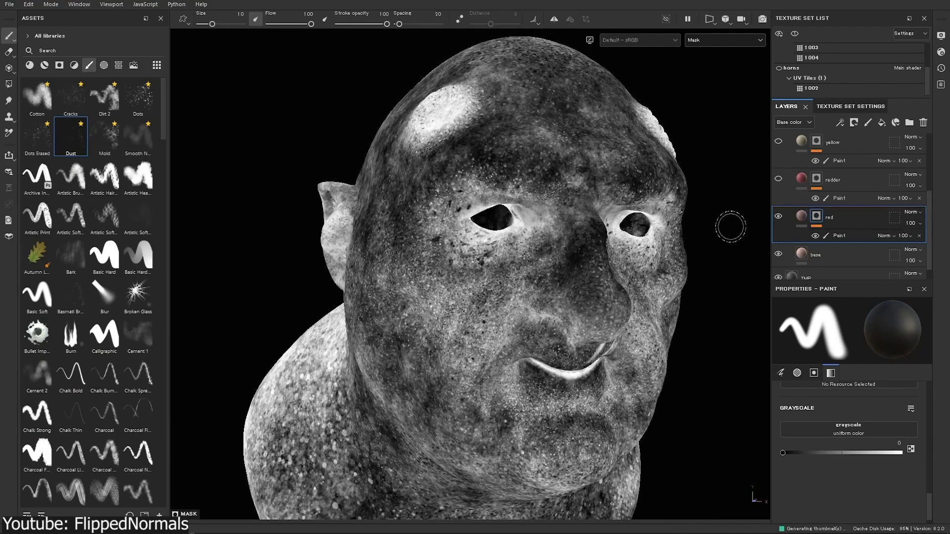
pyautogui.press('m')
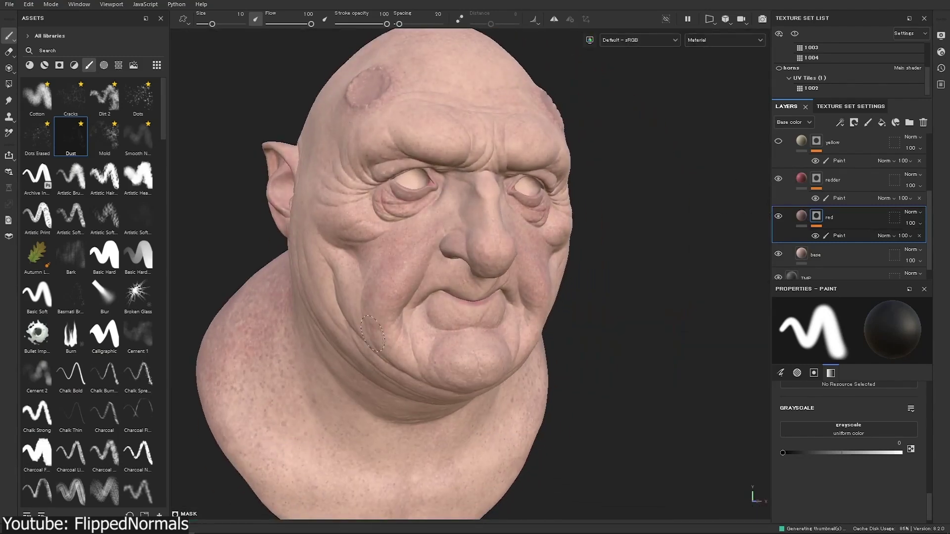
# Select the blue colour layer, edit its fill colour, and target the darker layer's mask
pyautogui.scroll(1, 904, 205)
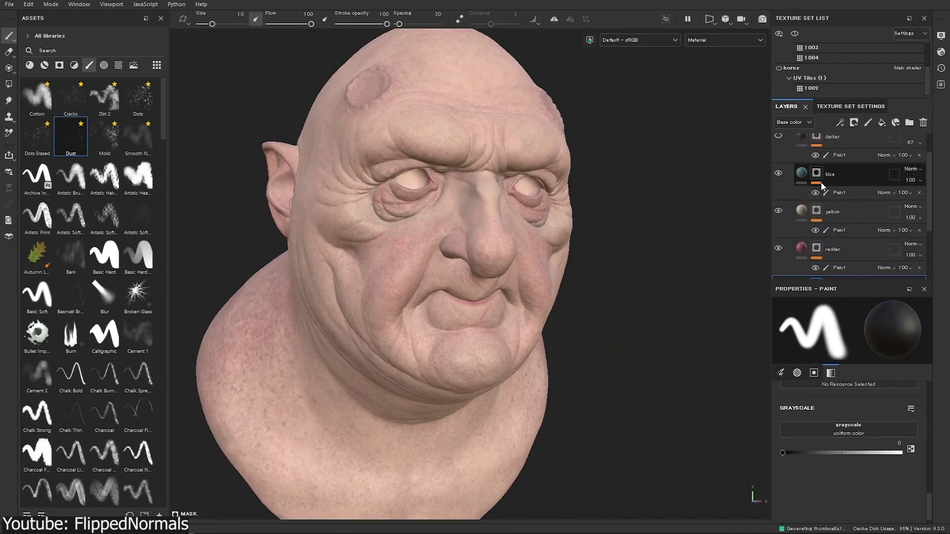
pyautogui.keyDown('alt'); pyautogui.click(816, 171); pyautogui.keyUp('alt')
pyautogui.click(801, 172)
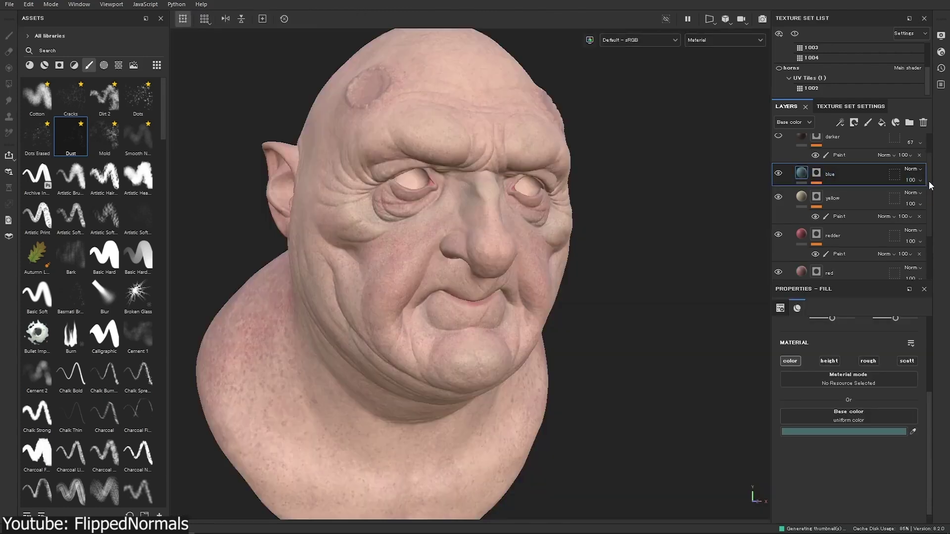
pyautogui.scroll(2, 788, 180)
pyautogui.click(816, 168)
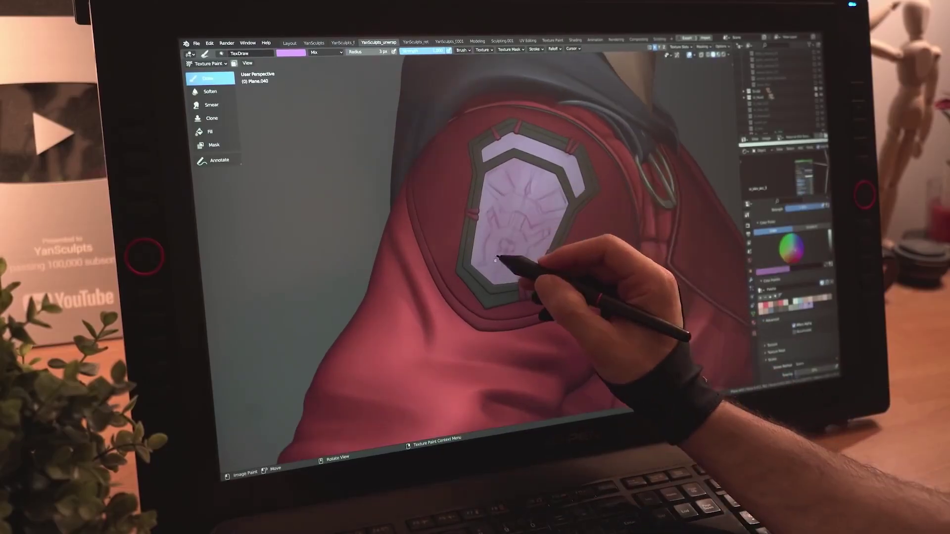
# Enlarge the brush and paint purple emblem strokes across the shoulder shield
pyautogui.press('s')
pyautogui.moveTo(544, 179)
pyautogui.mouseDown()
pyautogui.moveTo(579, 196)
pyautogui.moveTo(519, 212)
pyautogui.moveTo(517, 224)
pyautogui.mouseUp()
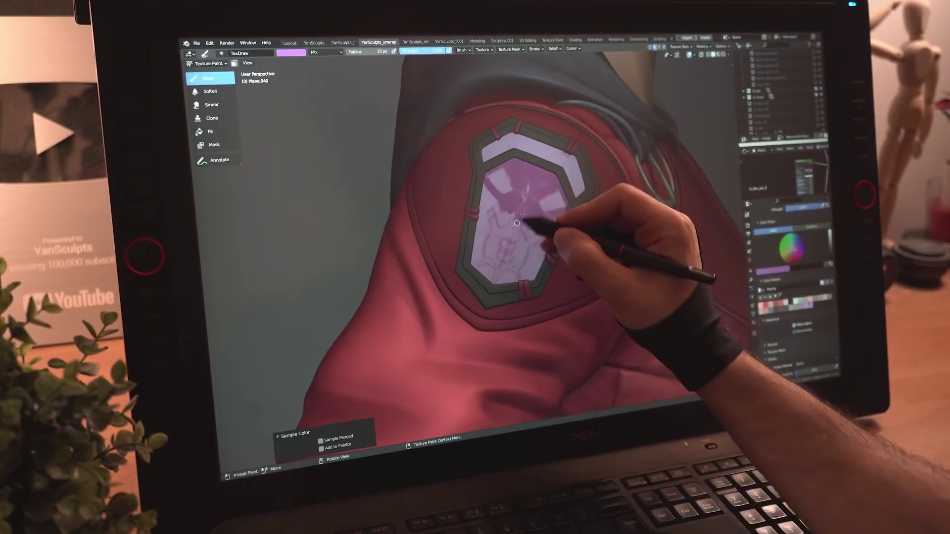
pyautogui.moveTo(516, 223); pyautogui.dragTo(492, 254, button='middle')
pyautogui.moveTo(492, 255)
pyautogui.mouseDown()
pyautogui.moveTo(529, 259)
pyautogui.moveTo(494, 284)
pyautogui.moveTo(506, 235)
pyautogui.moveTo(500, 254)
pyautogui.mouseUp()
pyautogui.moveTo(500, 255)
pyautogui.mouseDown(button='middle')
pyautogui.moveTo(478, 171)
pyautogui.moveTo(531, 201)
pyautogui.moveTo(540, 222)
pyautogui.mouseUp(button='middle')
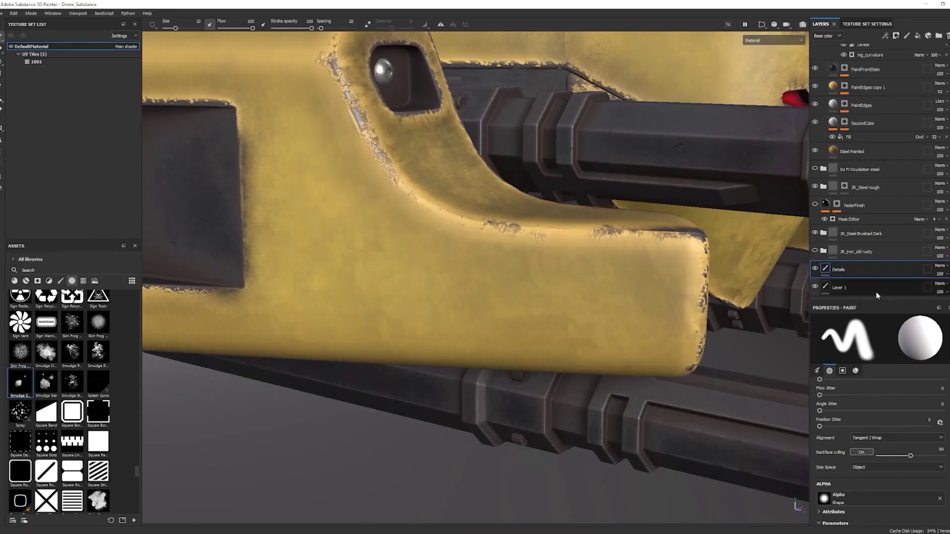